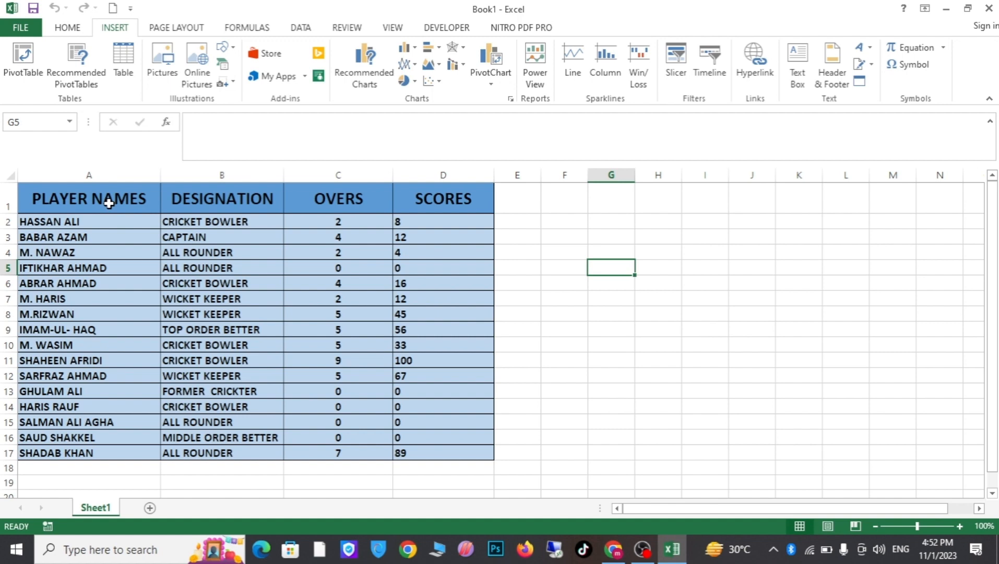
- Select the player table A1:D17 and examine the recommended charts and all available chart types for it
left_click_drag(121, 197, 431, 455)
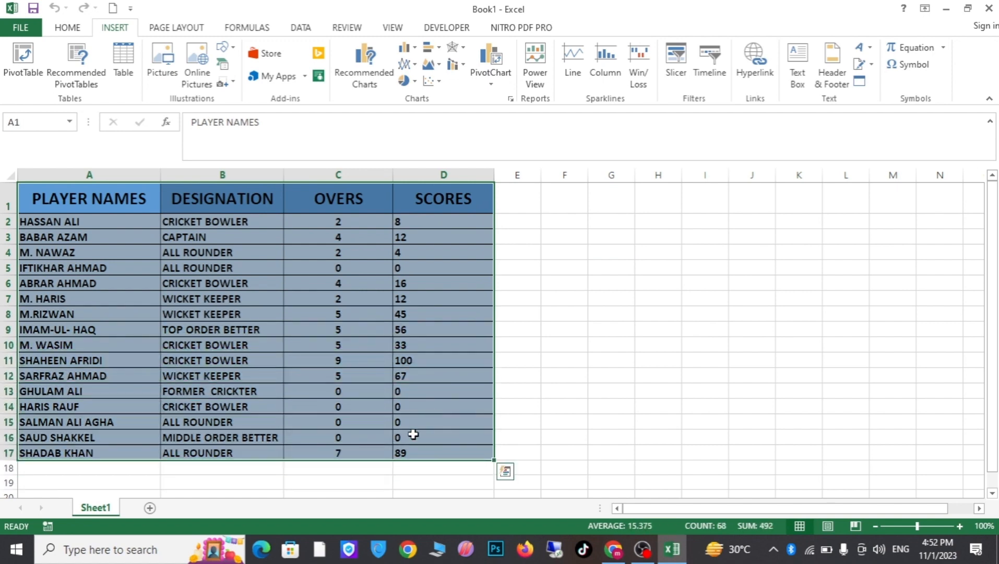
left_click(364, 77)
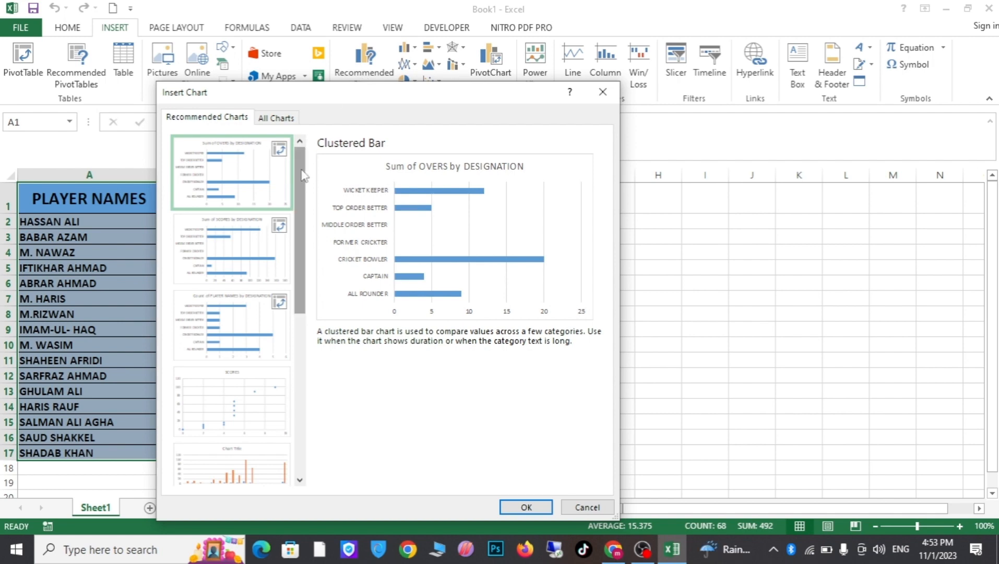
left_click_drag(301, 178, 296, 291)
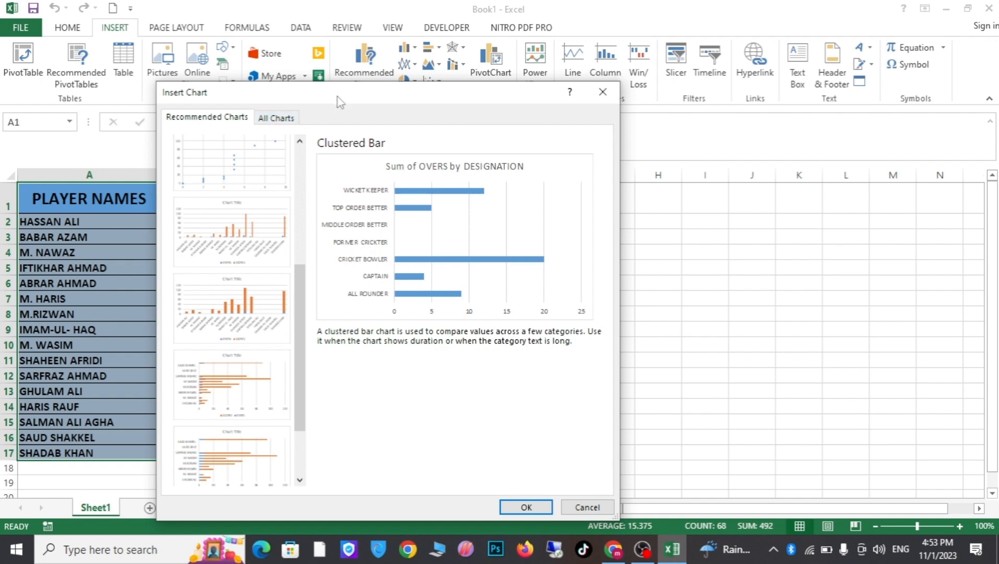
left_click_drag(336, 95, 327, 131)
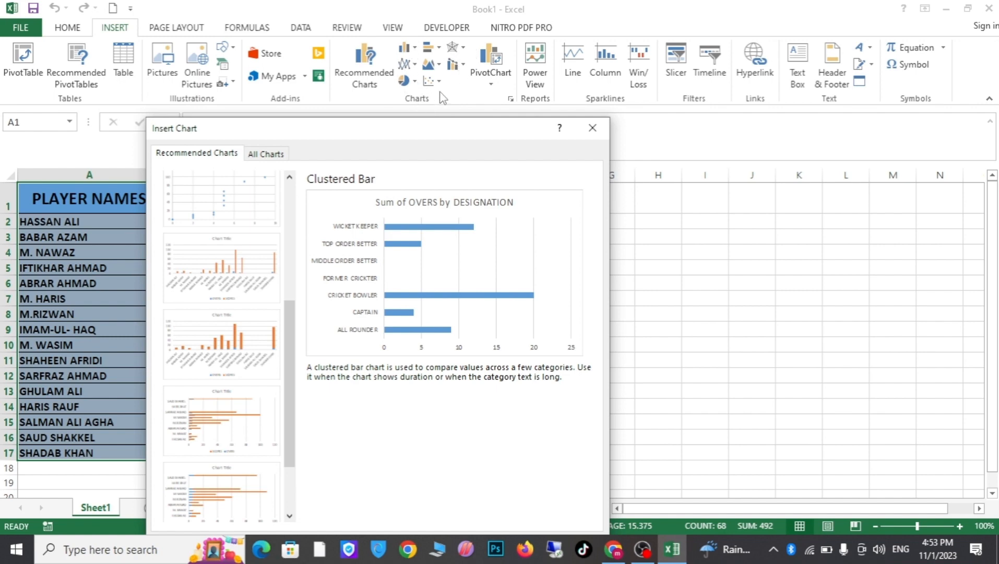
left_click(275, 157)
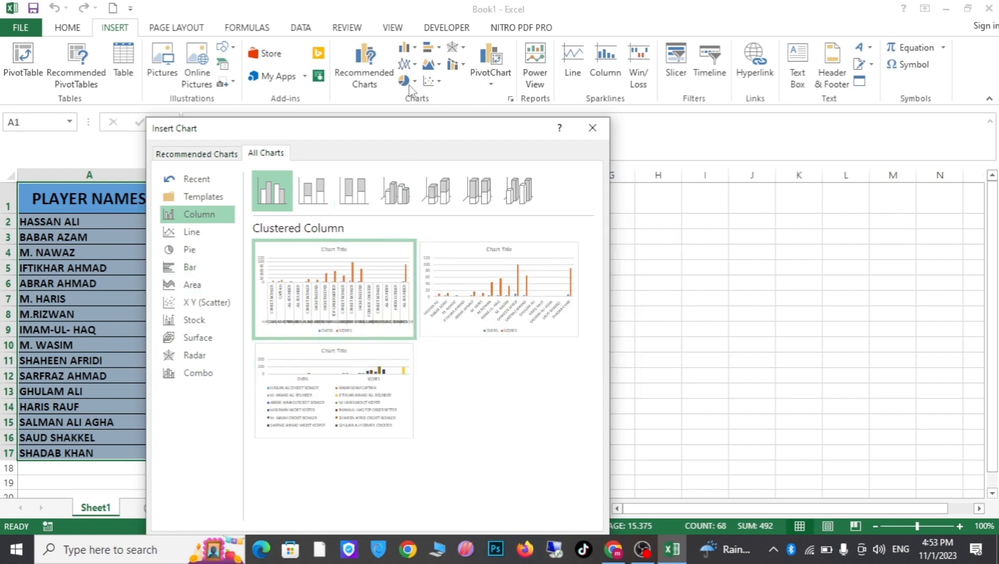
left_click(592, 128)
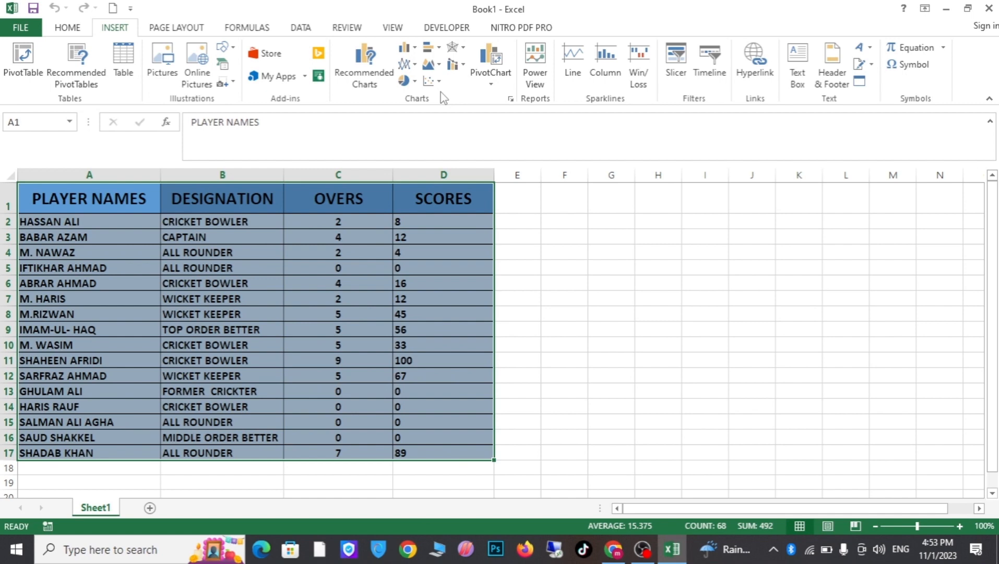
left_click(512, 103)
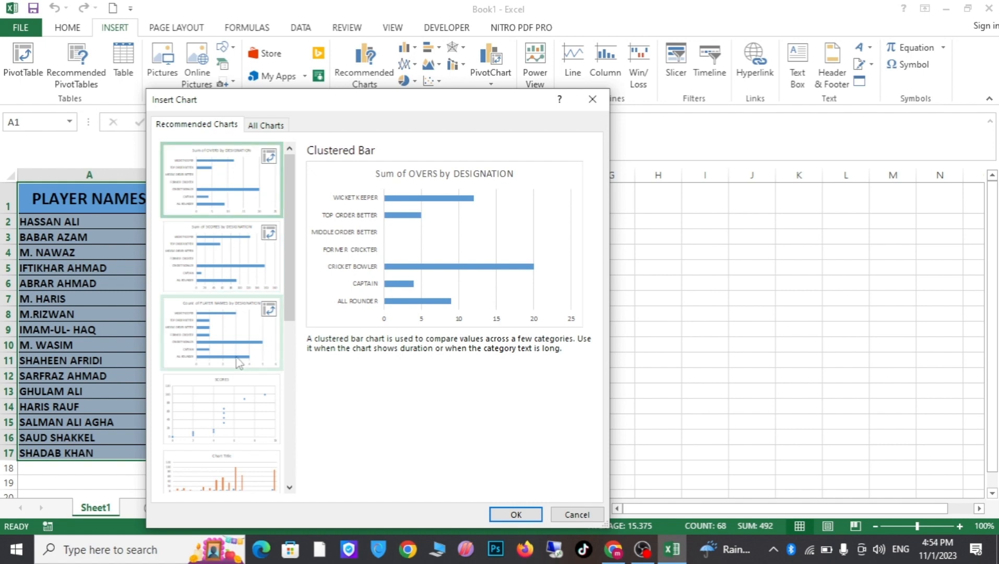
left_click(266, 126)
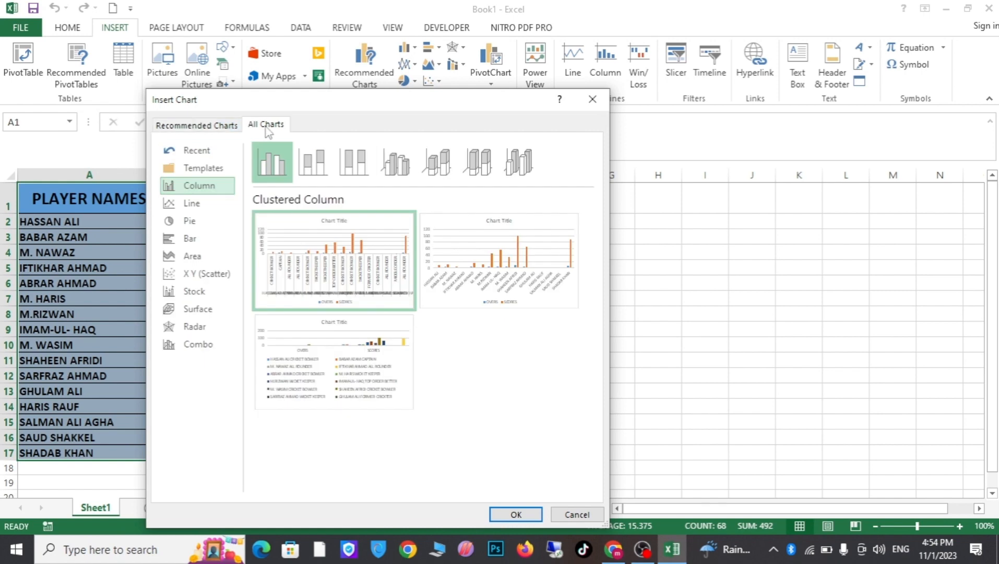
left_click(592, 99)
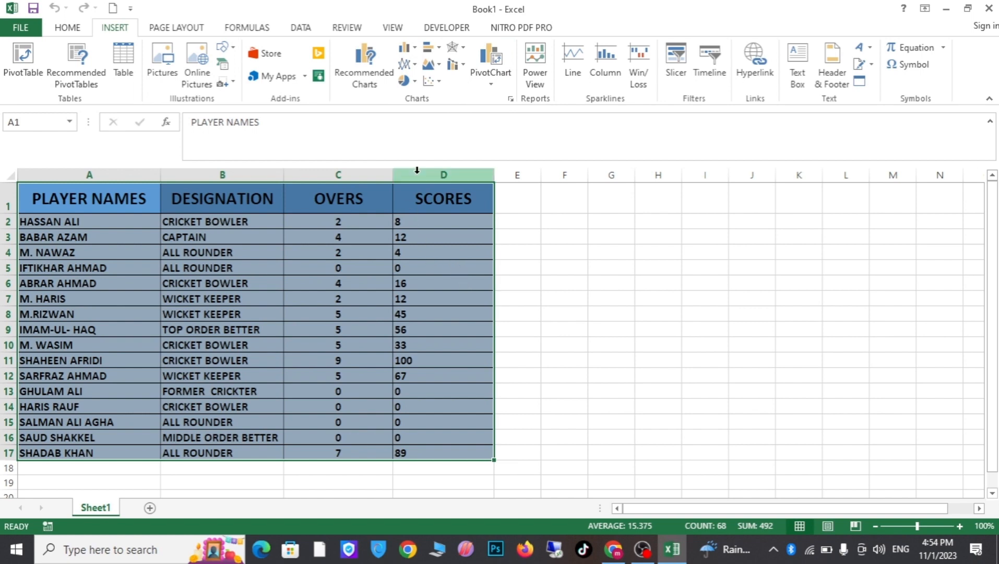
- Insert a 3-D clustered column chart from the selected player table
left_click(404, 50)
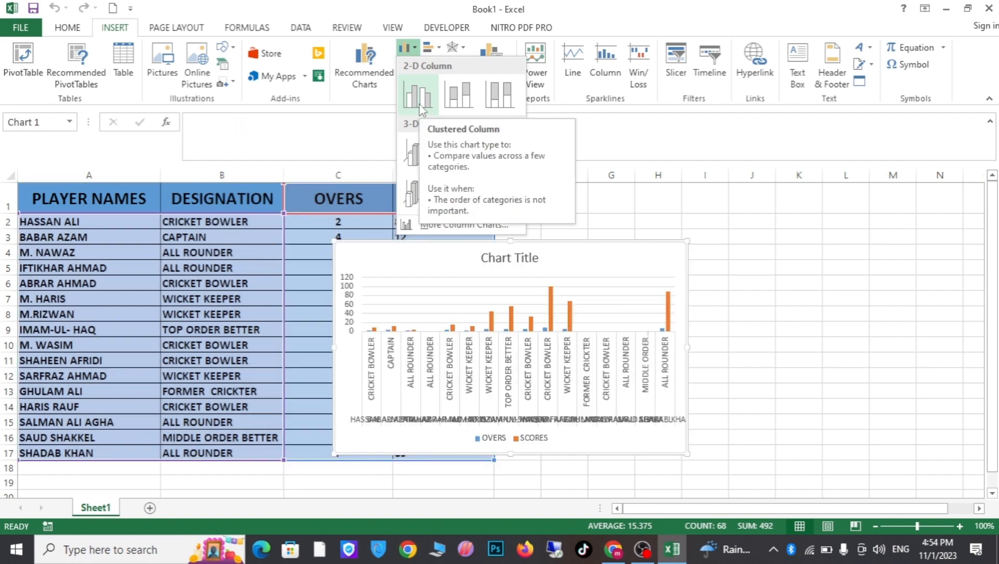
left_click(418, 153)
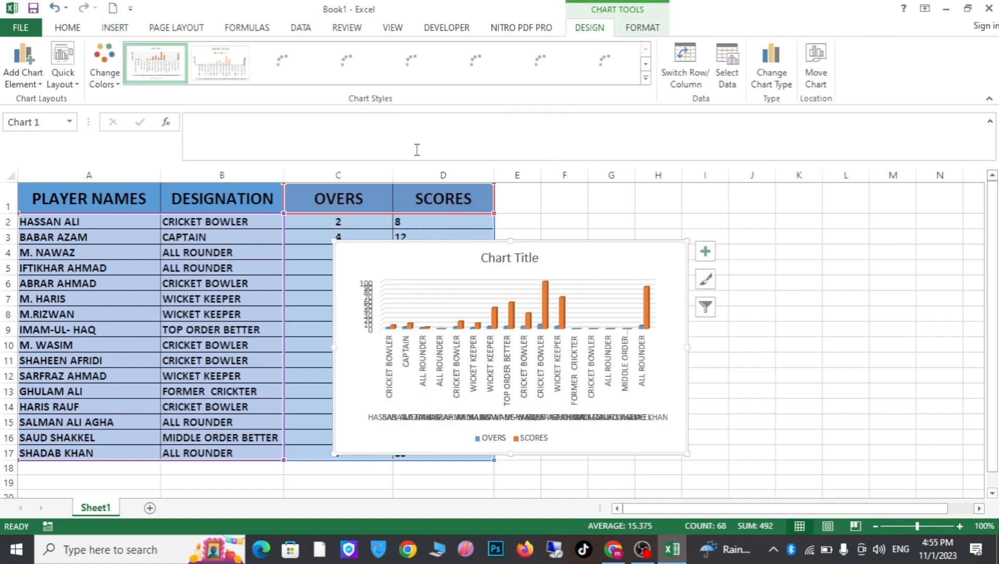
- Reposition the chart over the upper part of the table and enlarge it to reach about column N and row 22
left_click_drag(450, 263, 543, 238)
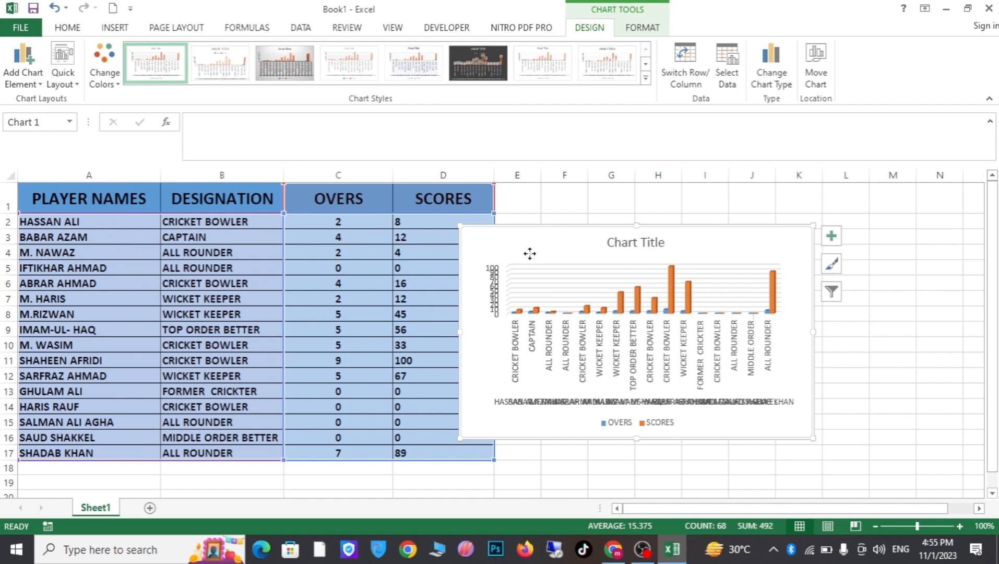
mouse_move(520, 253)
left_mouse_down()
mouse_move(303, 230)
mouse_move(595, 240)
mouse_move(312, 239)
left_mouse_up()
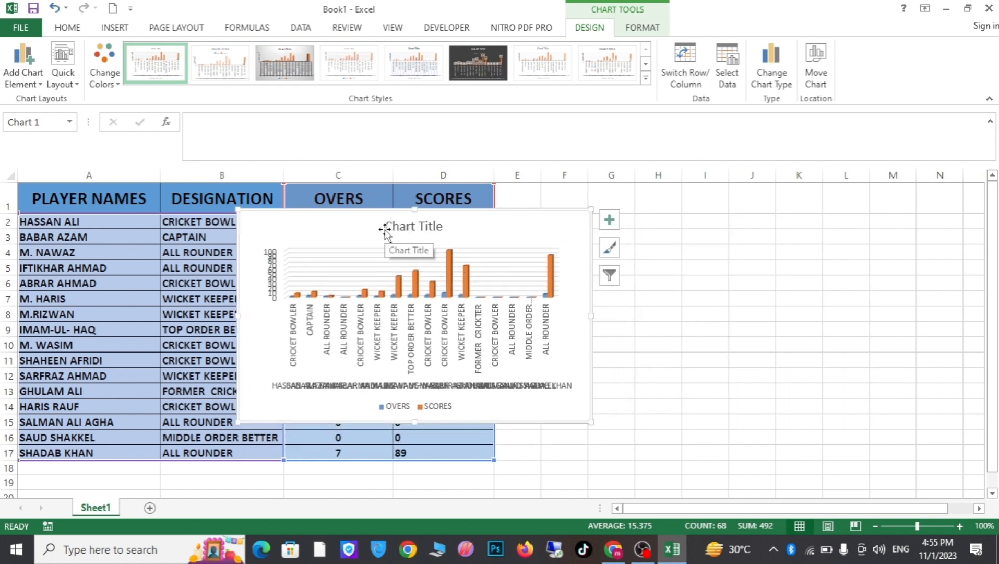
left_click_drag(342, 232, 324, 198)
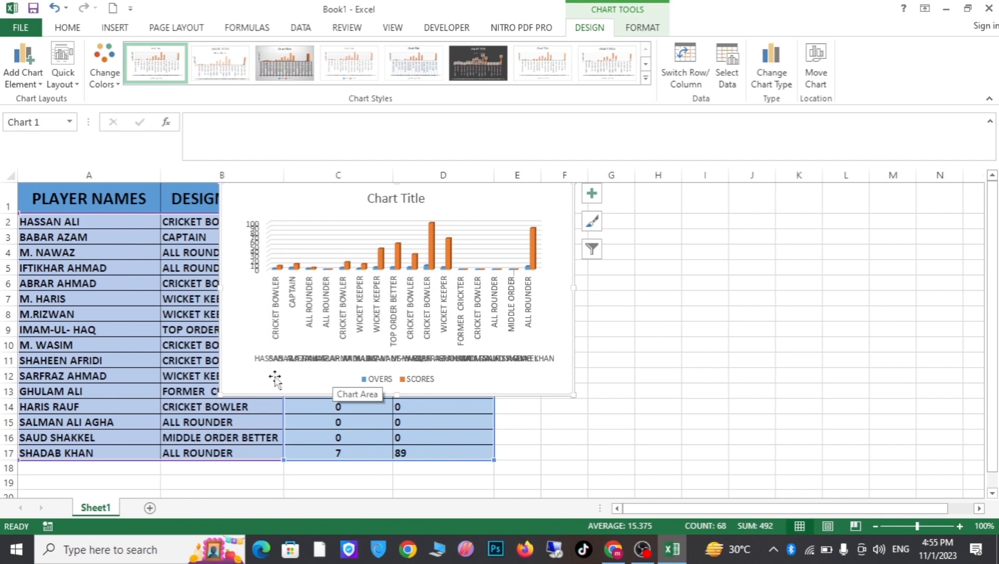
mouse_move(306, 200)
left_mouse_down()
mouse_move(230, 223)
mouse_move(143, 204)
mouse_move(153, 207)
left_mouse_up()
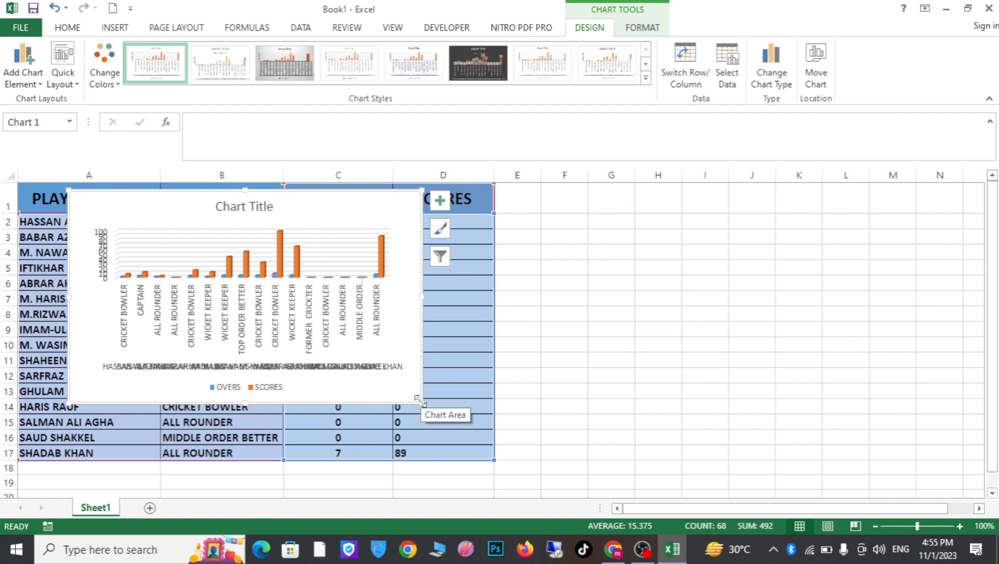
left_click_drag(421, 401, 783, 486)
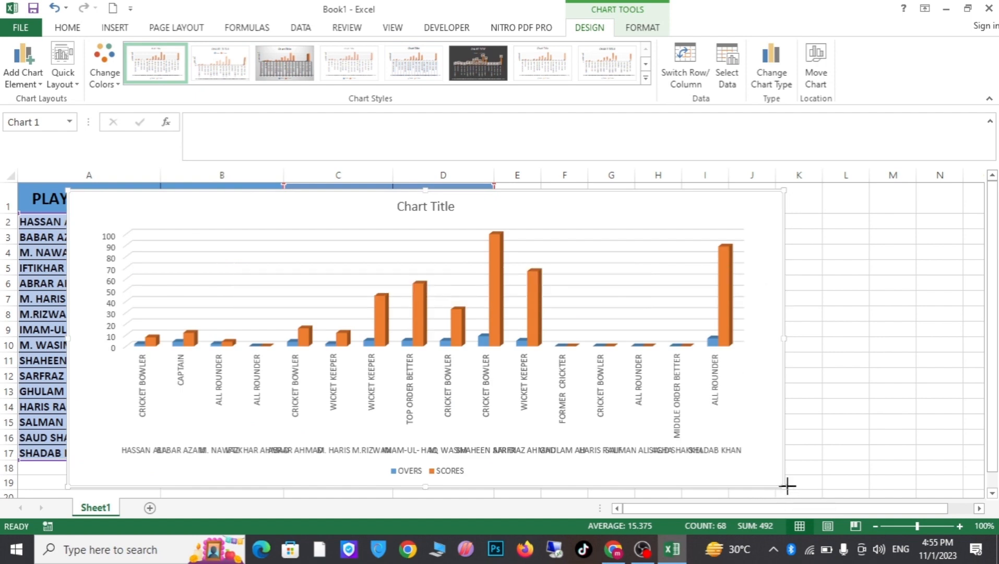
left_click_drag(785, 484, 960, 491)
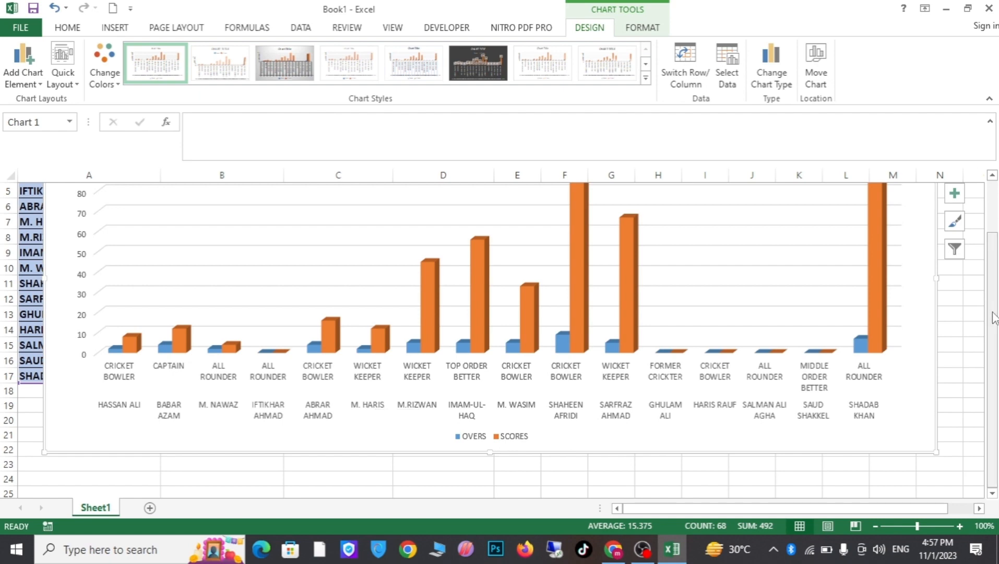
- Shift the enlarged chart left to the sheet's edge so that it covers column A
left_click_drag(993, 316, 993, 304)
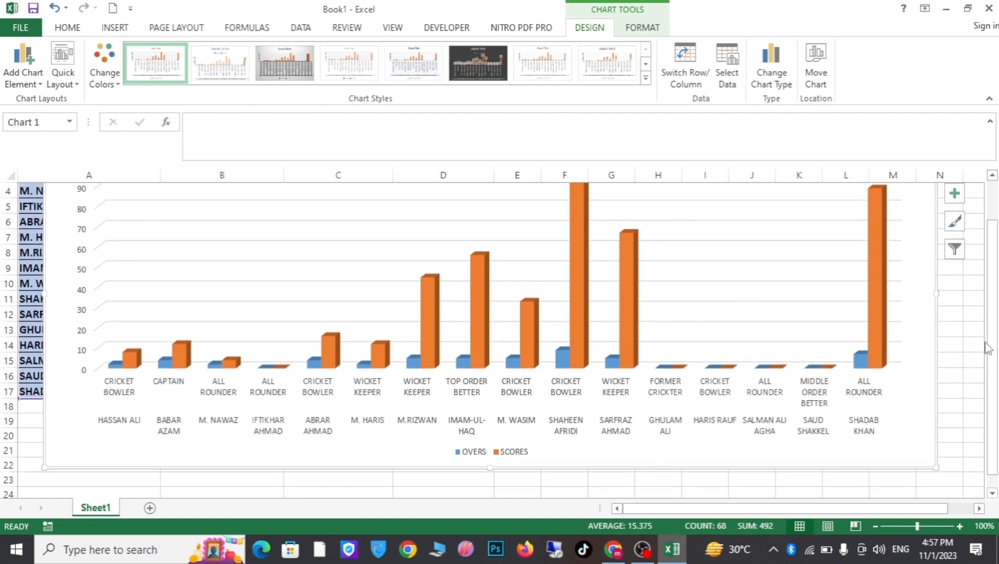
left_click_drag(992, 346, 992, 319)
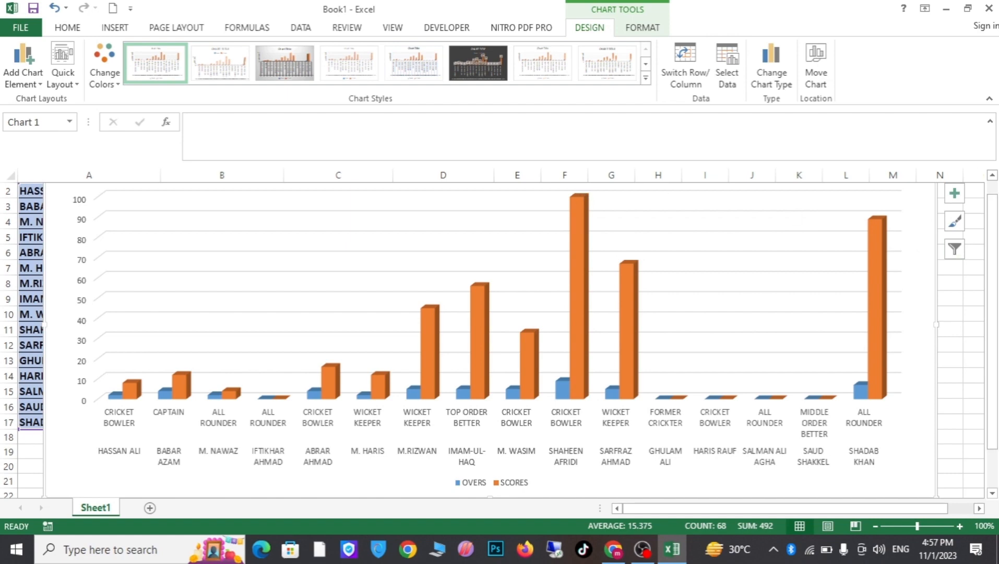
left_click_drag(994, 285, 994, 309)
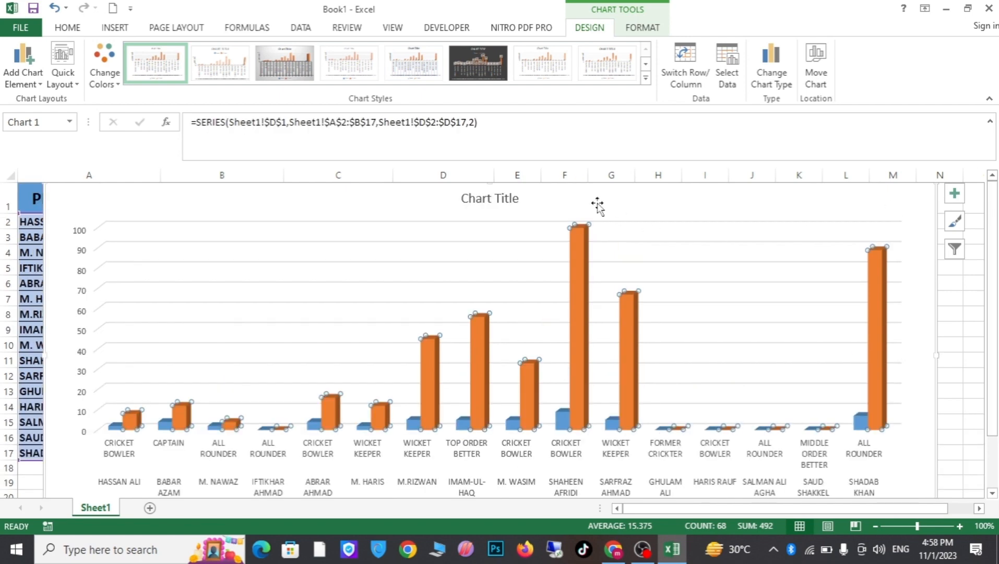
left_click(592, 199)
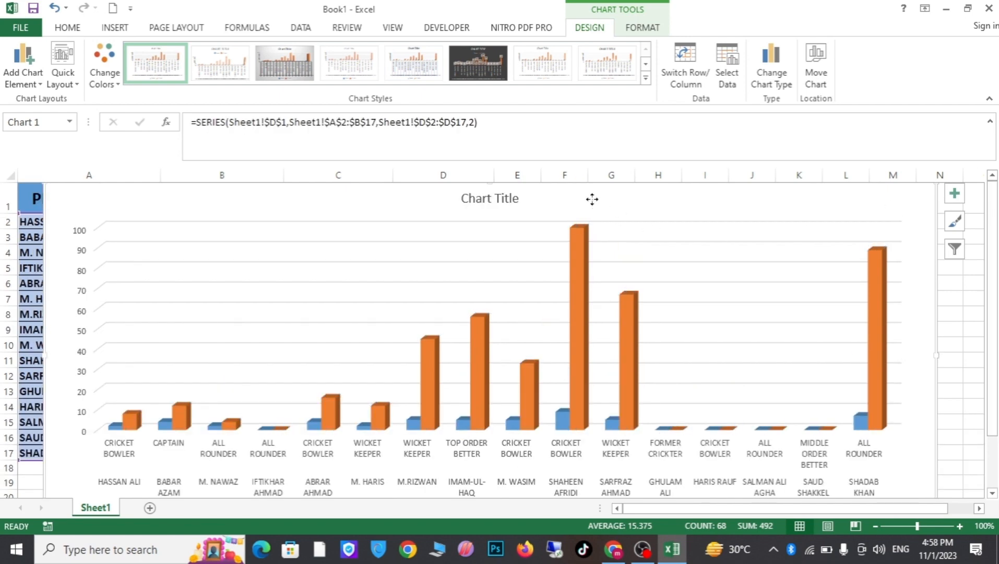
left_click_drag(592, 199, 540, 150)
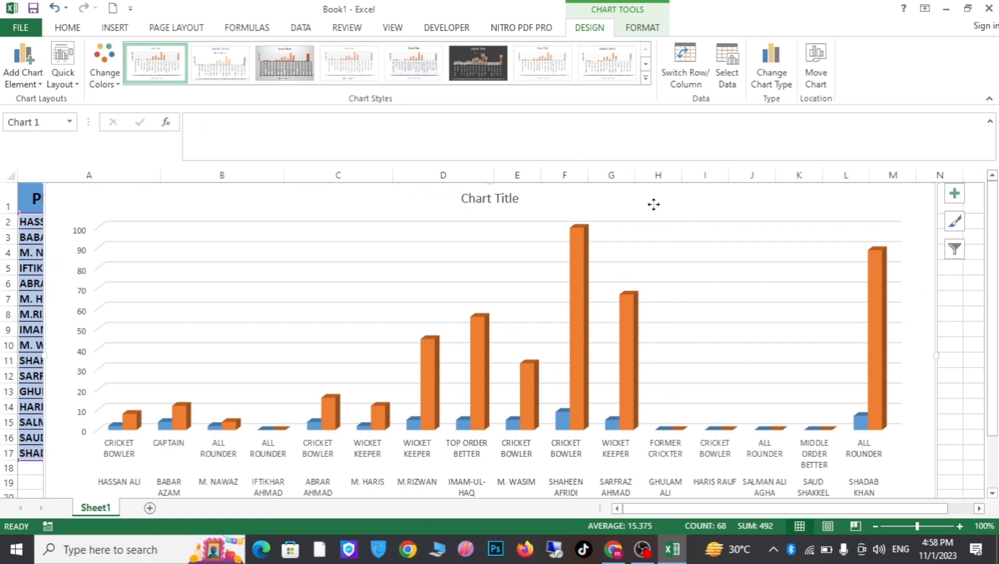
left_click_drag(652, 204, 622, 194)
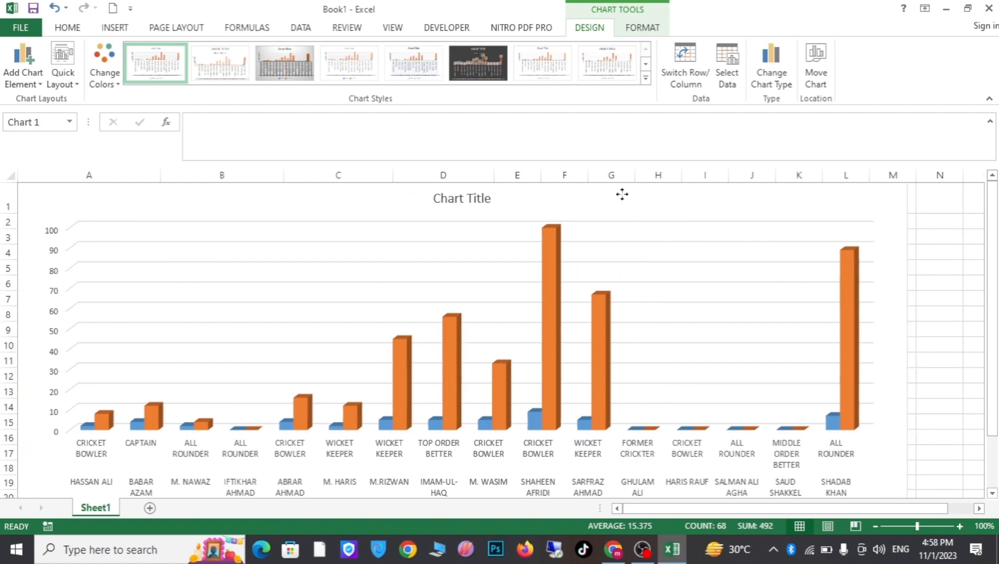
- Examine the OVERS and SCORES series in the chart by selecting each one's columns
left_click_drag(992, 222, 992, 271)
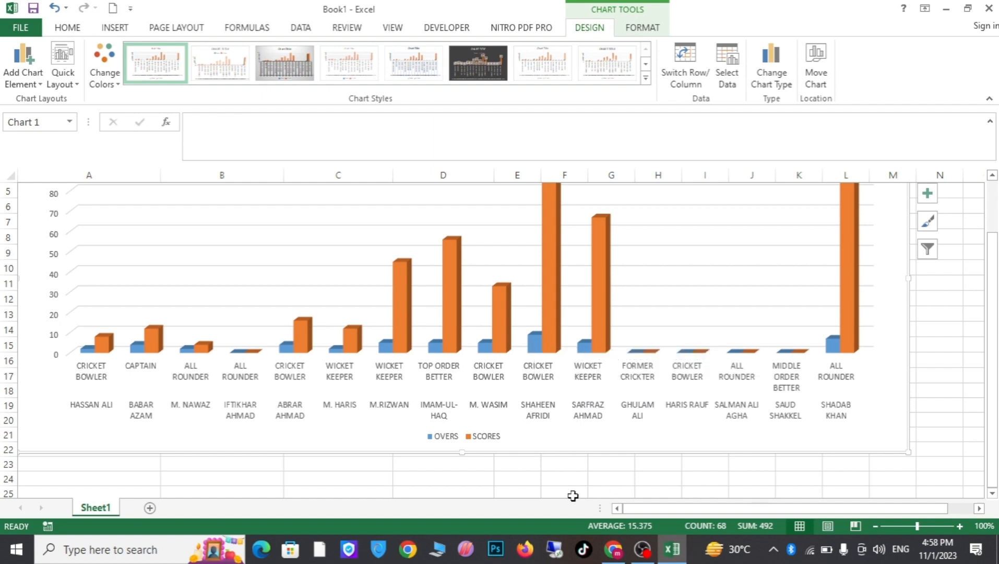
left_click(536, 347)
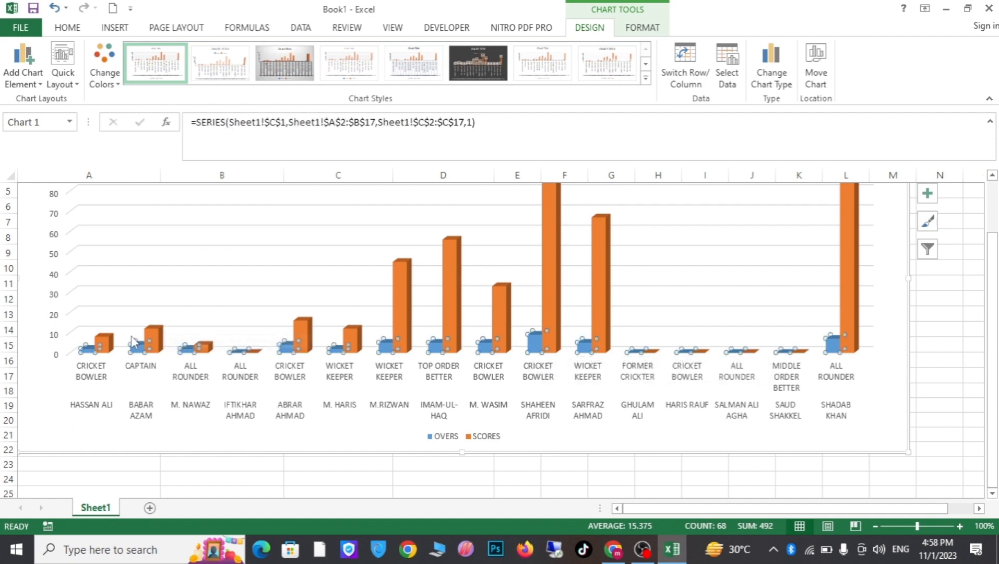
left_click(549, 308)
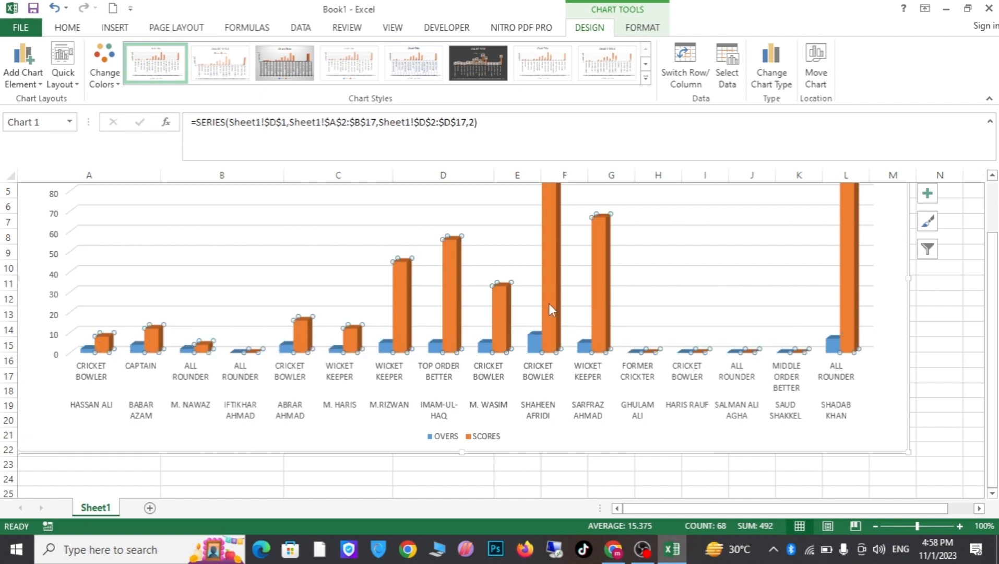
left_click_drag(992, 295, 992, 245)
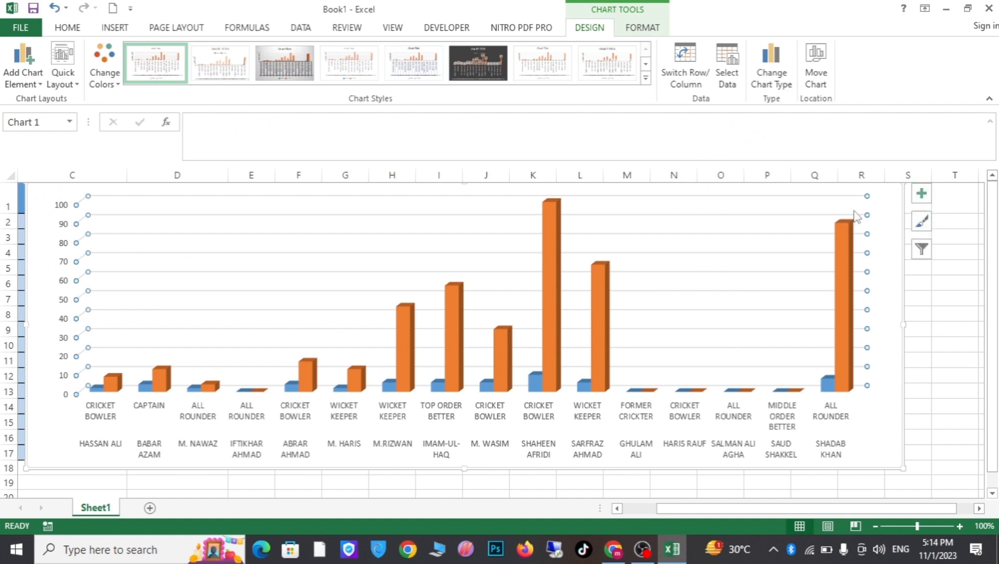
- Hide the chart's axes and display them again to compare the effect
left_click(923, 195)
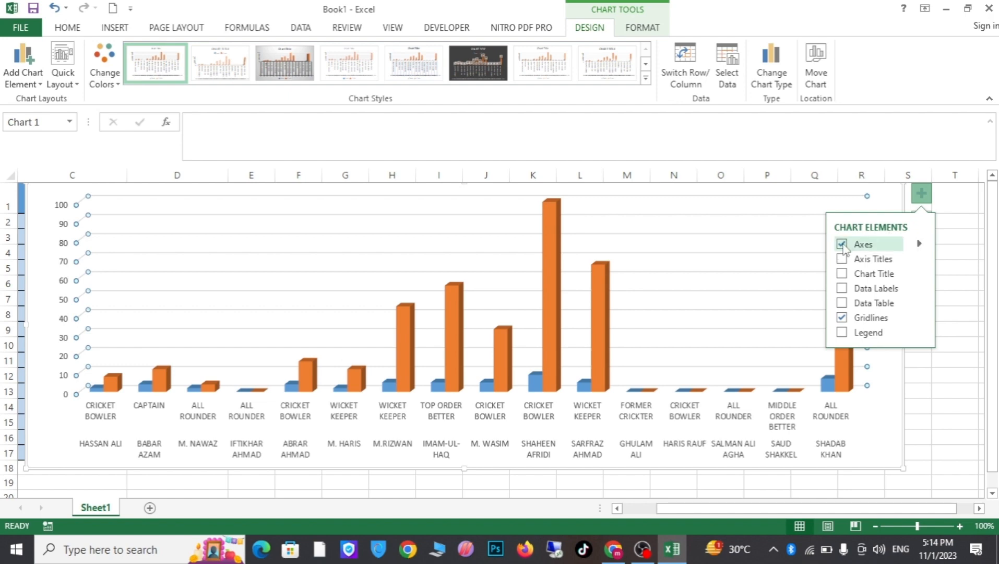
left_click_drag(996, 259, 998, 248)
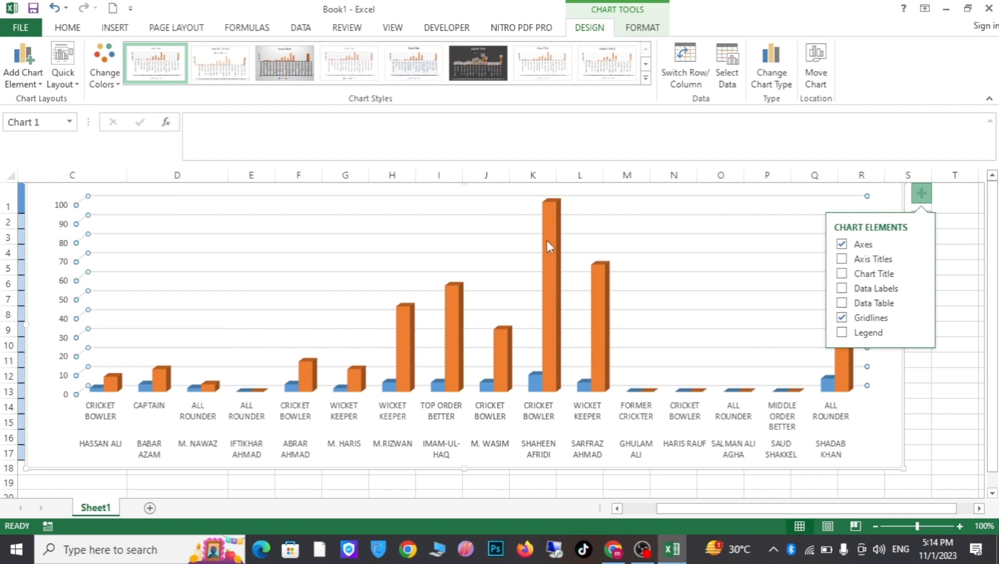
mouse_move(550, 205)
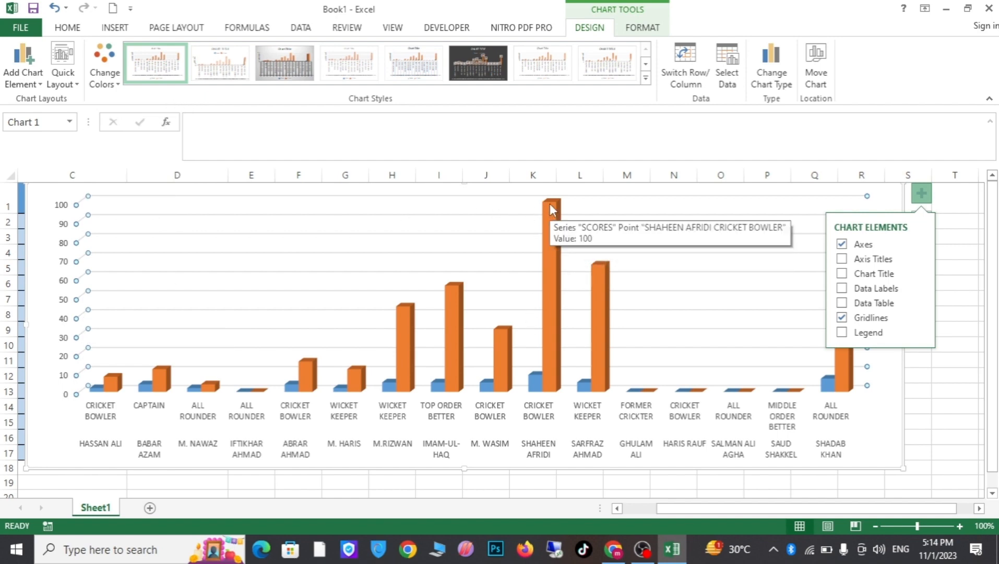
left_click(841, 243)
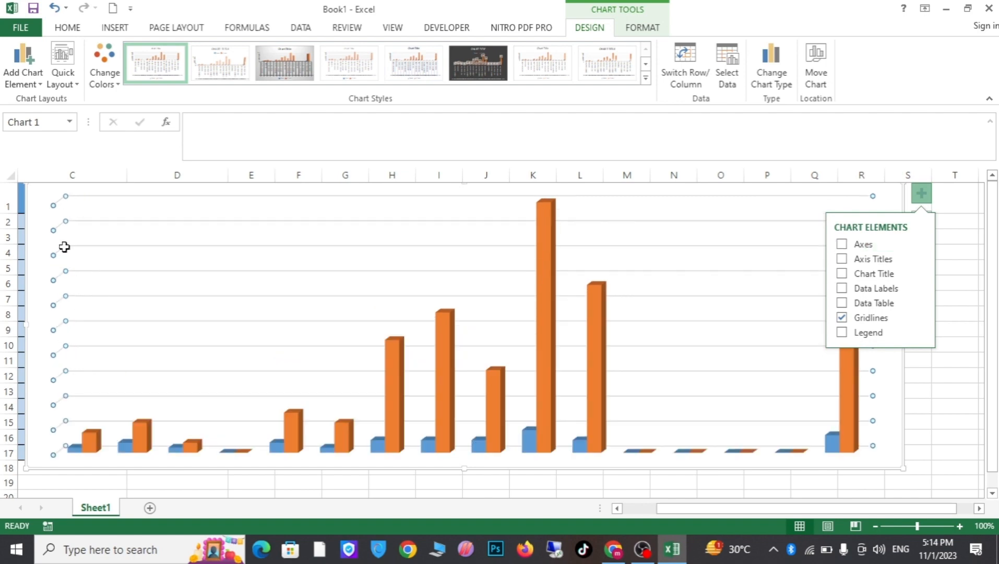
left_click(842, 243)
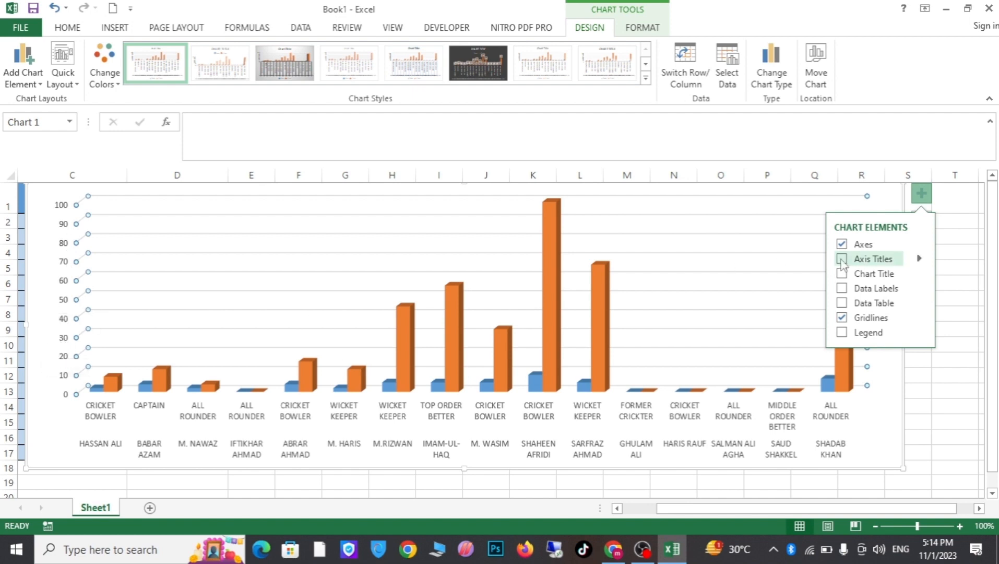
- Add axis titles to the chart and change the vertical axis title to "scores"
left_click(841, 259)
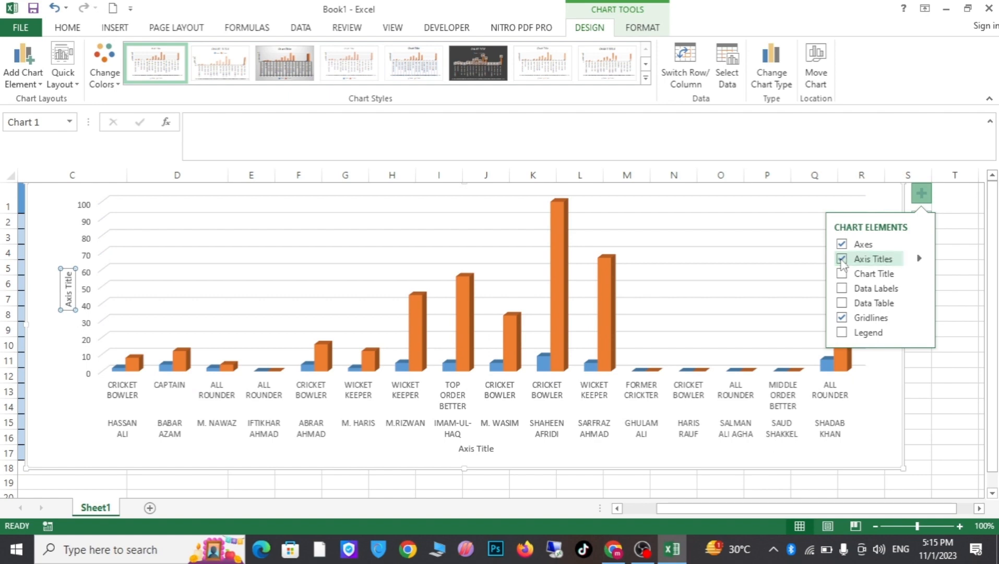
double_click(69, 299)
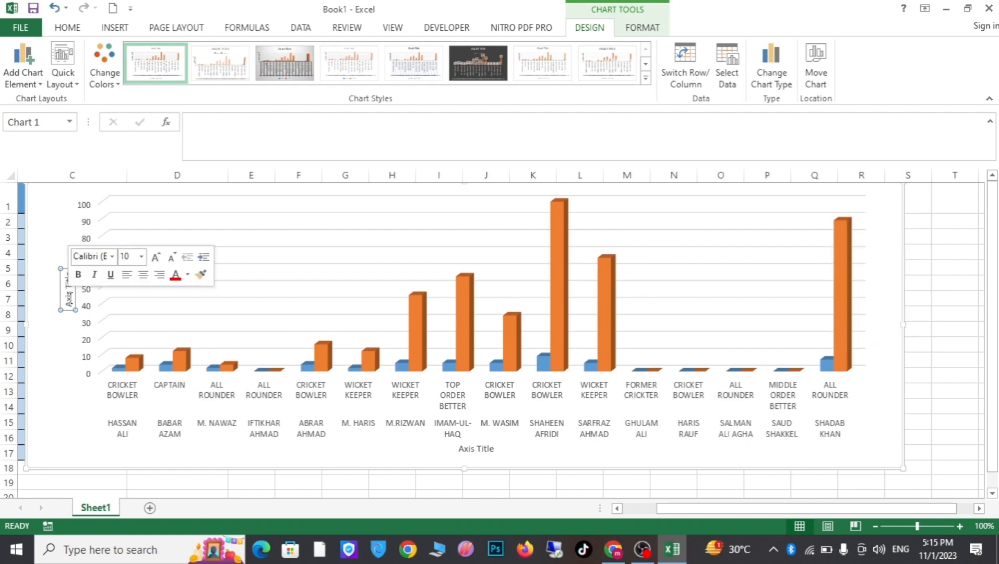
key("BackSpace")
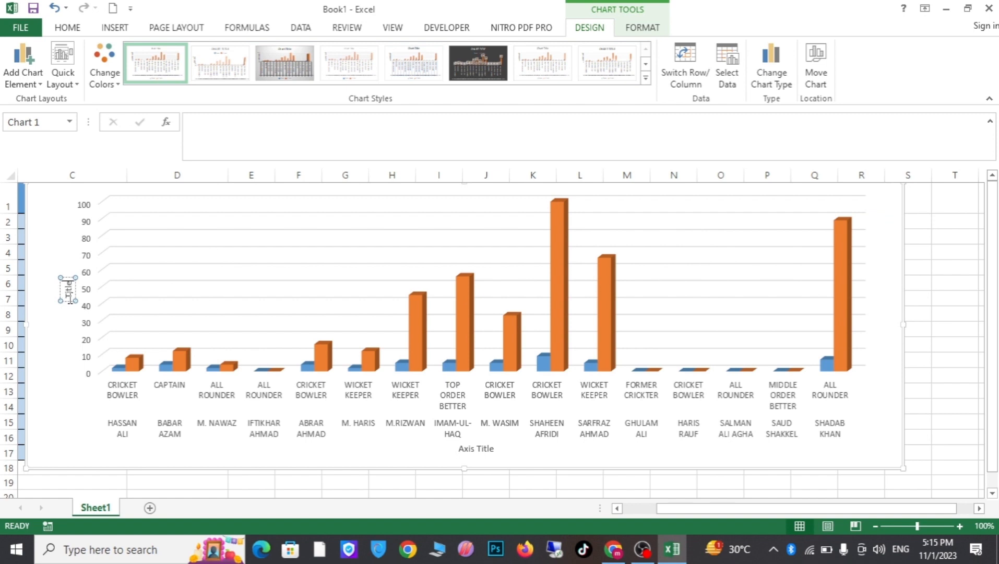
key("Delete")
key("Delete")
key("Delete")
key("Delete")
key("Delete")
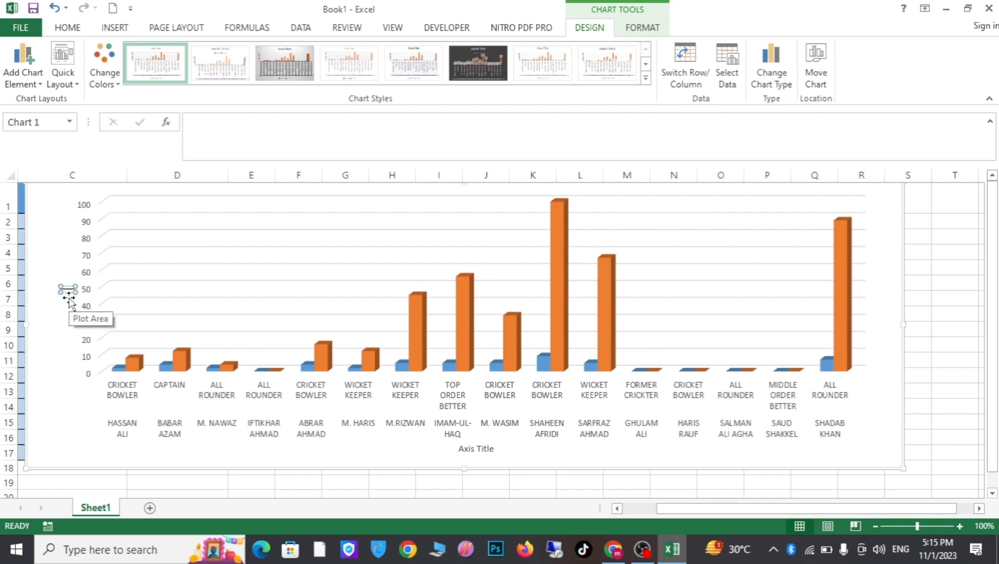
type("scores")
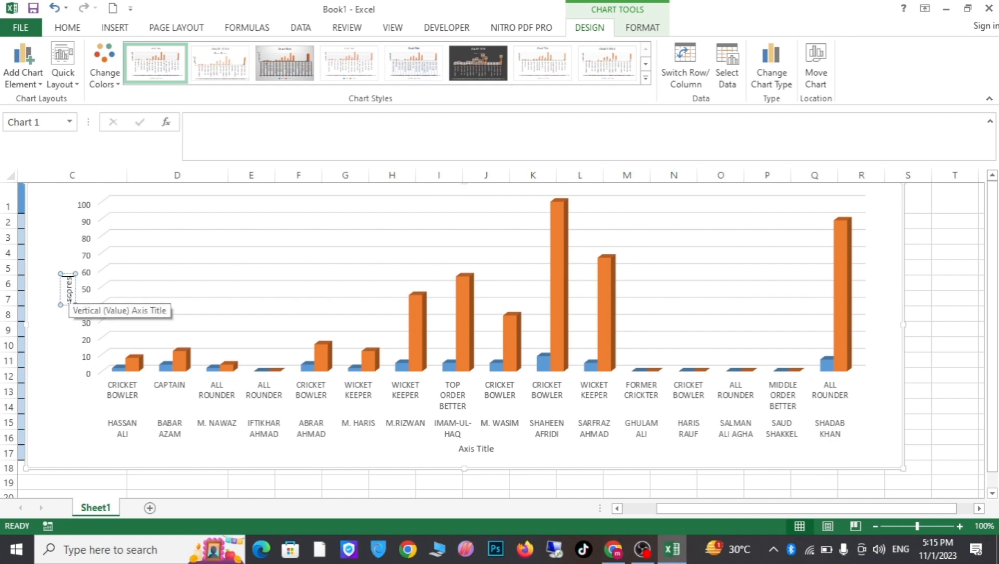
left_click(57, 359)
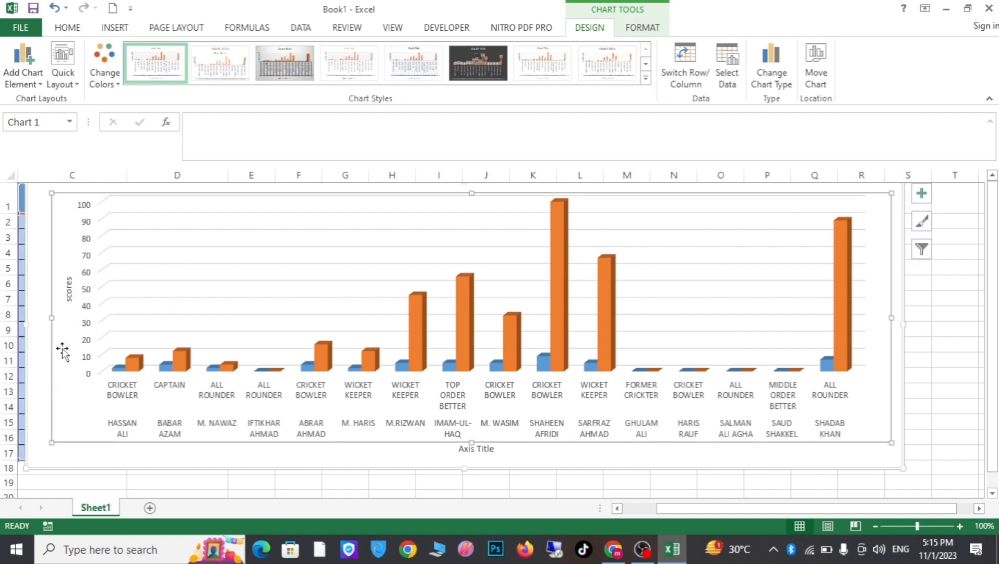
- Add a chart title above the columns and change its text to "players team charts"
left_click(922, 193)
left_click(843, 275)
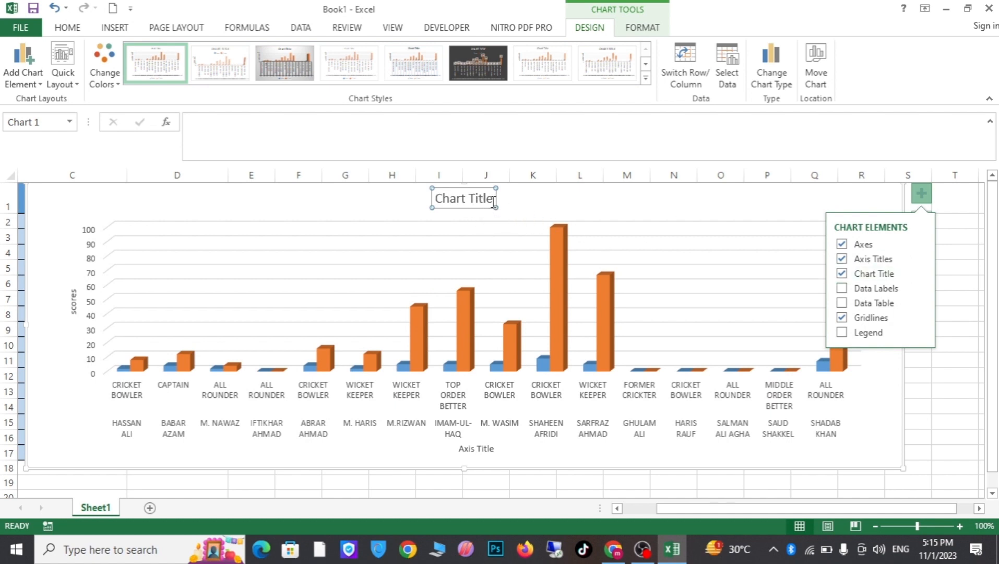
left_click(491, 203)
double_click(491, 203)
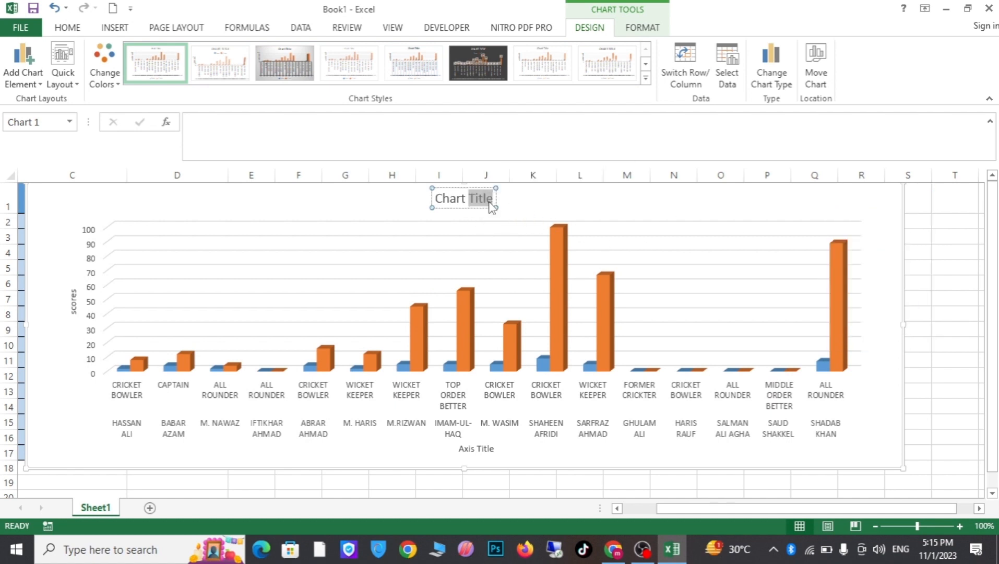
key("BackSpace")
key("BackSpace")
key("BackSpace")
key("BackSpace")
key("BackSpace")
key("BackSpace")
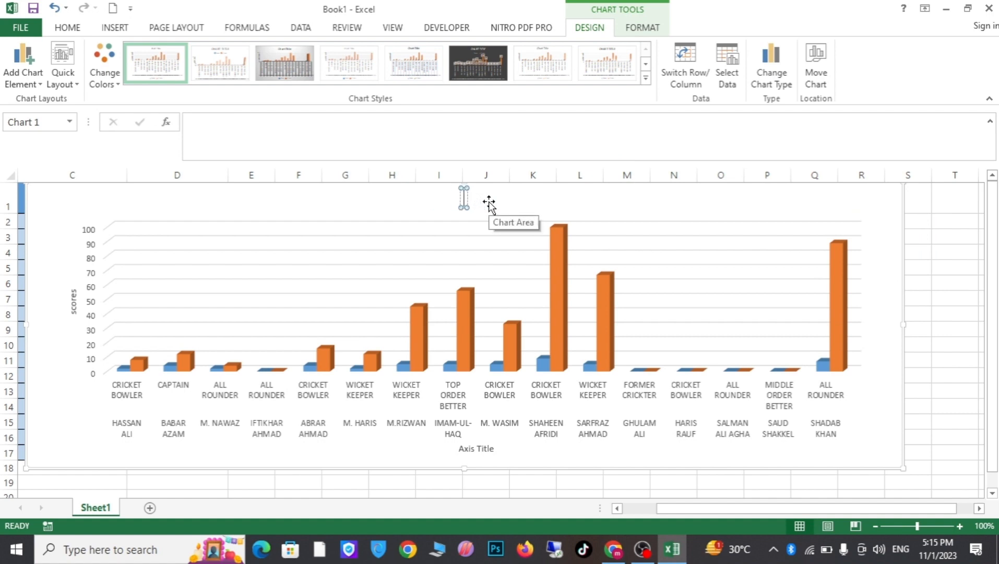
type("players team")
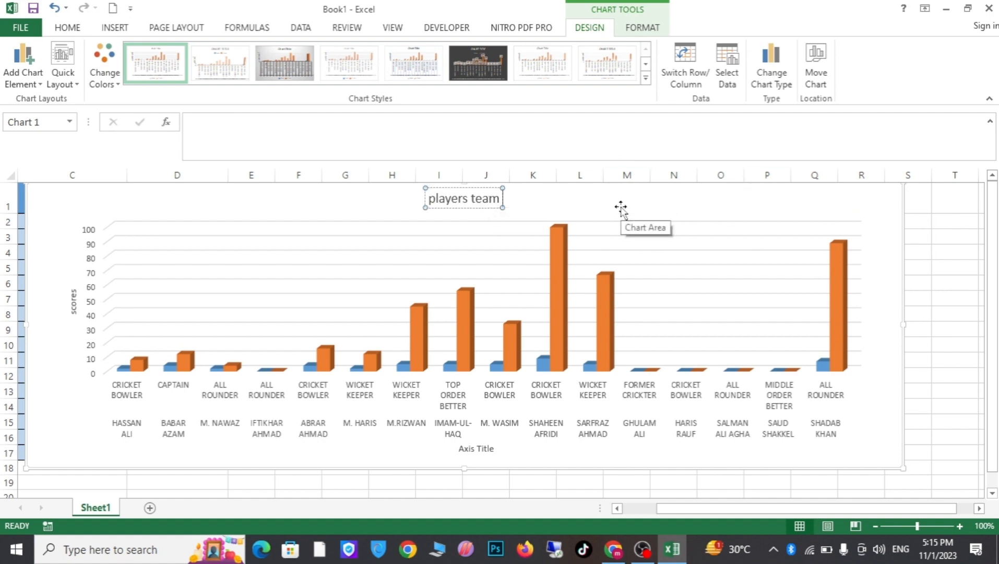
type(" charts")
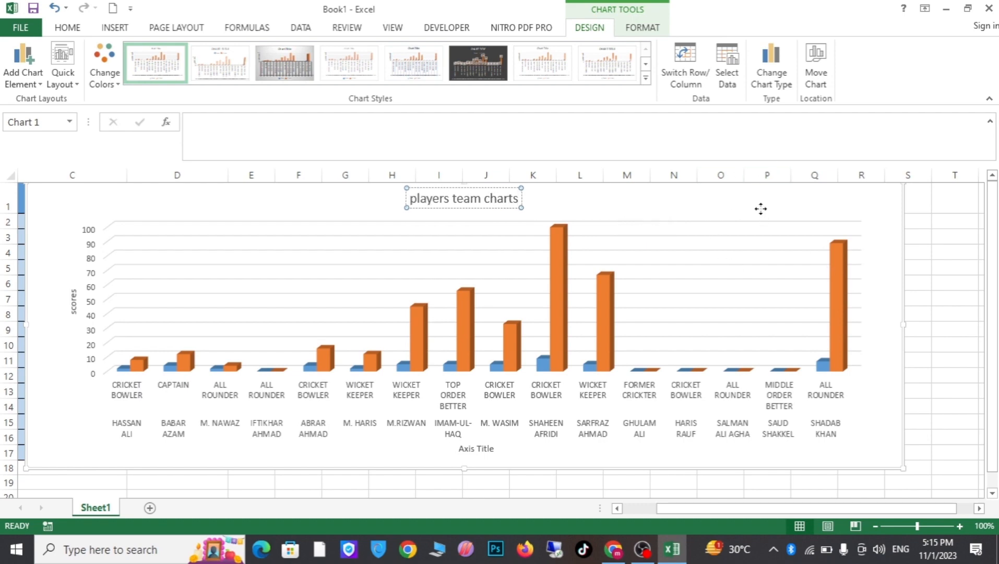
left_click(862, 219)
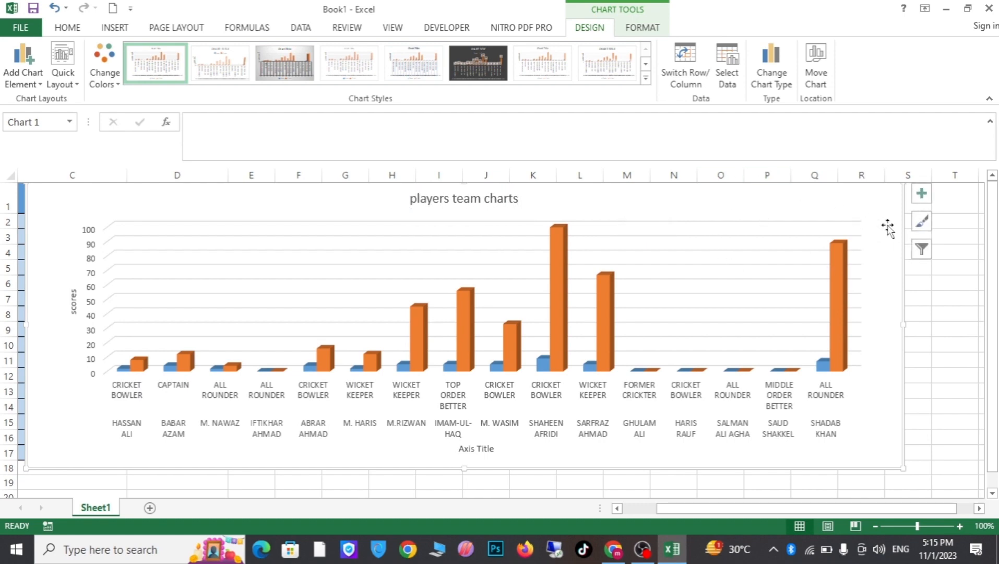
- Inspect the SCORES and OVERS columns and show data labels on both series
left_click(921, 195)
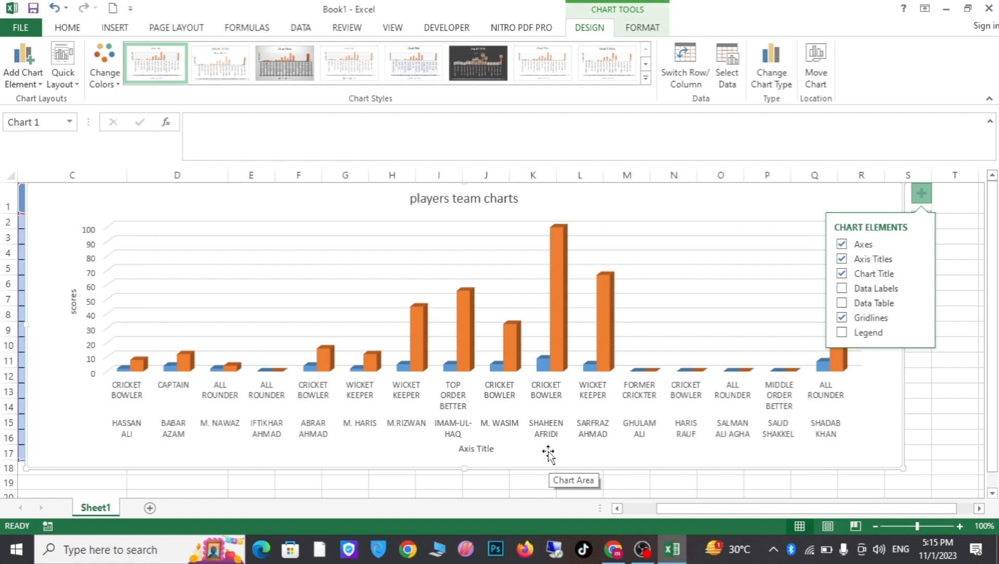
left_click(556, 246)
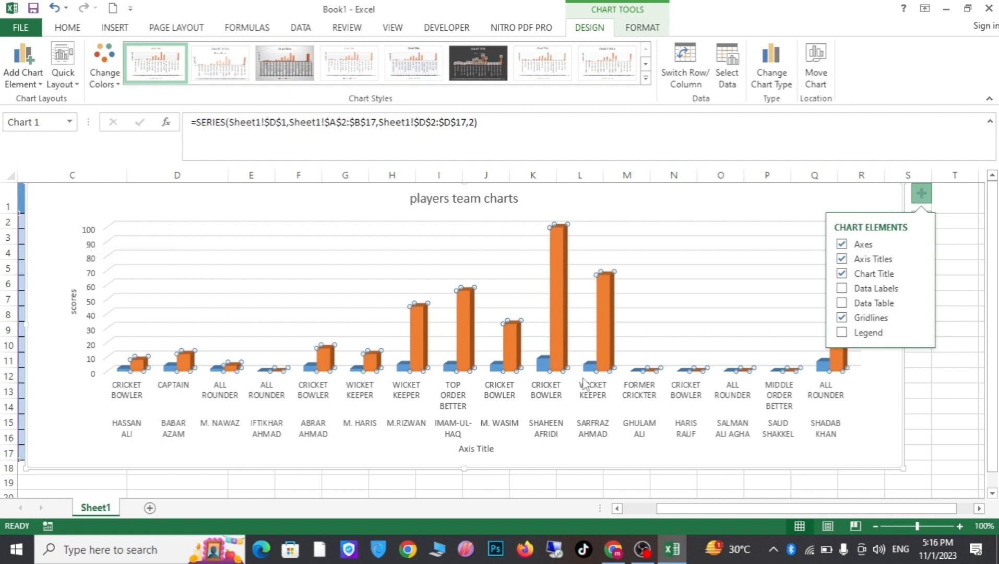
mouse_move(554, 313)
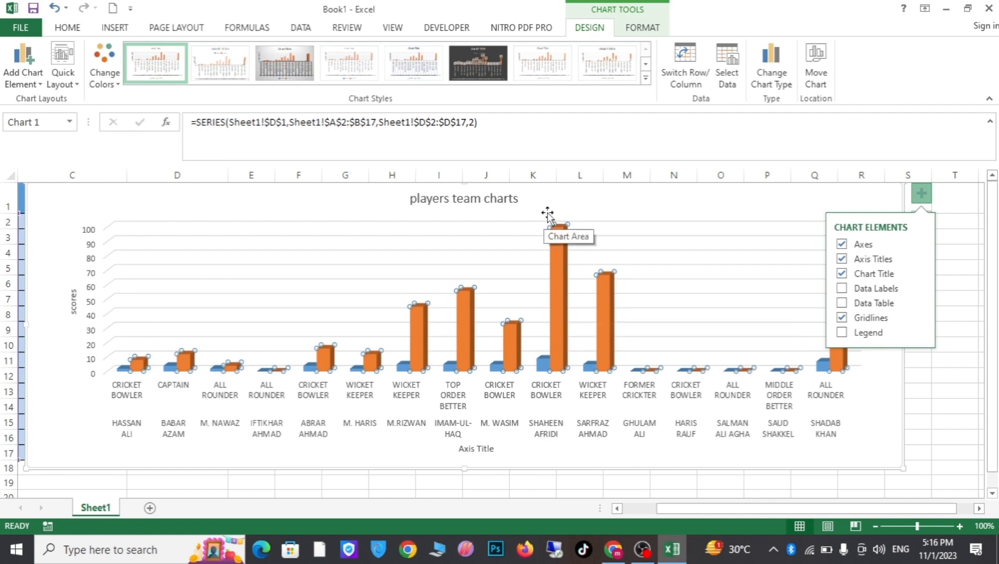
left_click(542, 365)
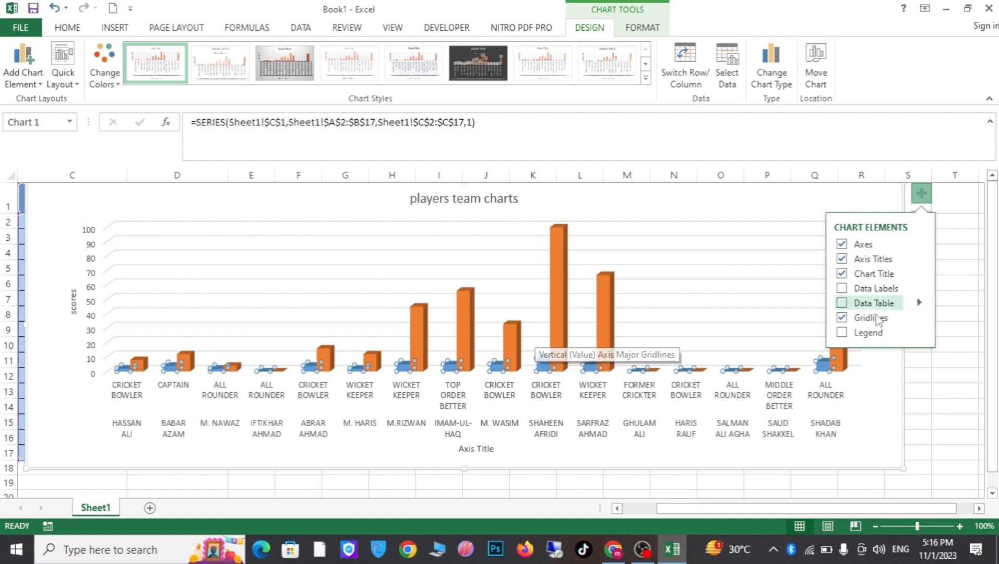
left_click(842, 289)
left_click(556, 265)
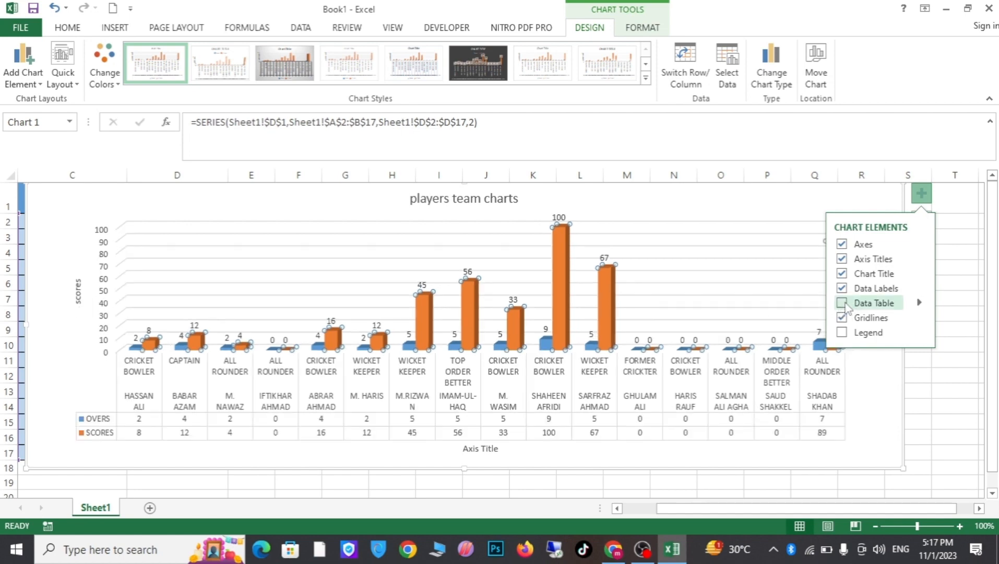
- Move the chart aside to reveal the source table, and place it back over the table starting at column A
left_click_drag(277, 200, 549, 261)
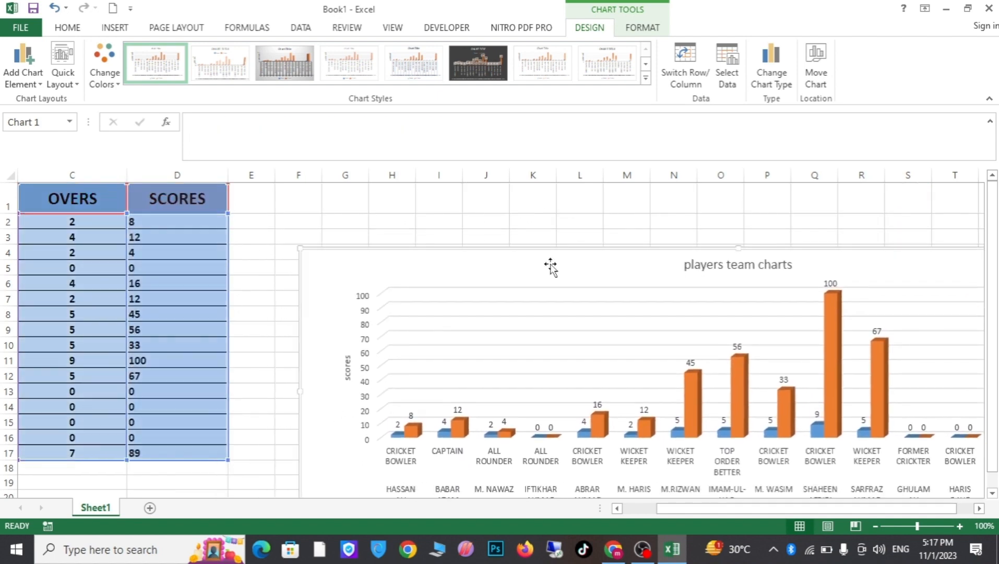
left_click_drag(715, 511, 640, 521)
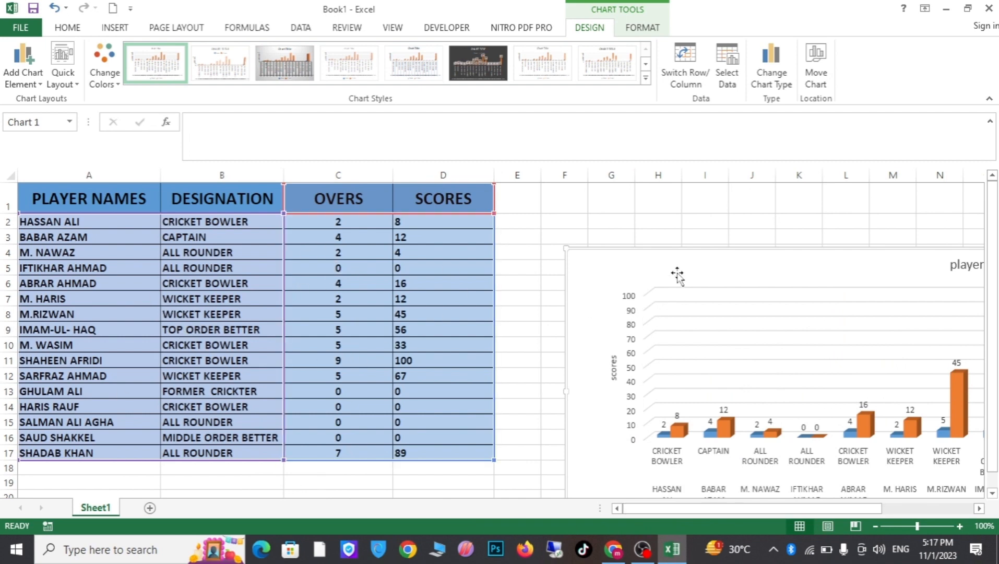
left_click_drag(580, 254, 130, 194)
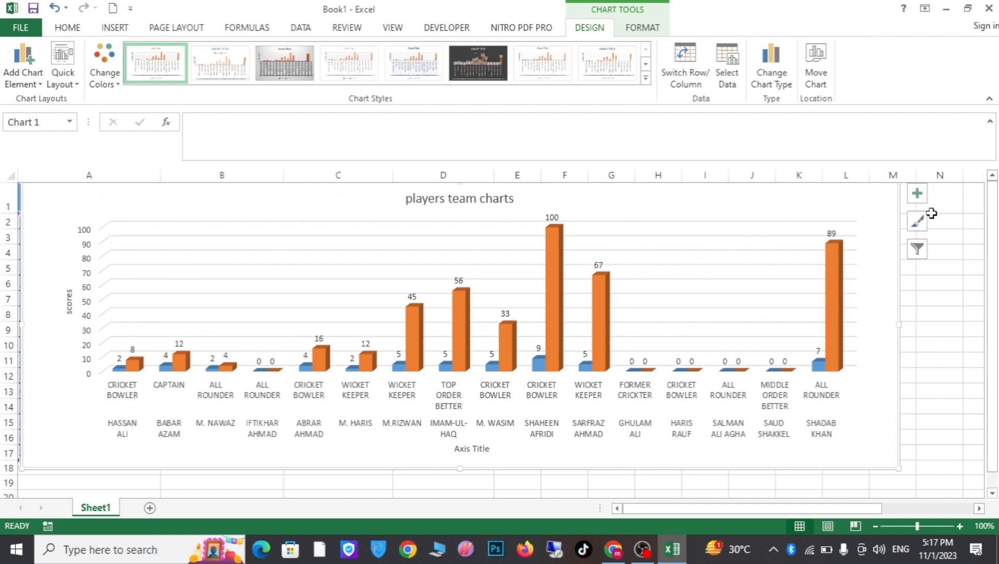
- Add a data table beneath the chart, and hide and redisplay the gridlines to compare the effect
left_click(918, 194)
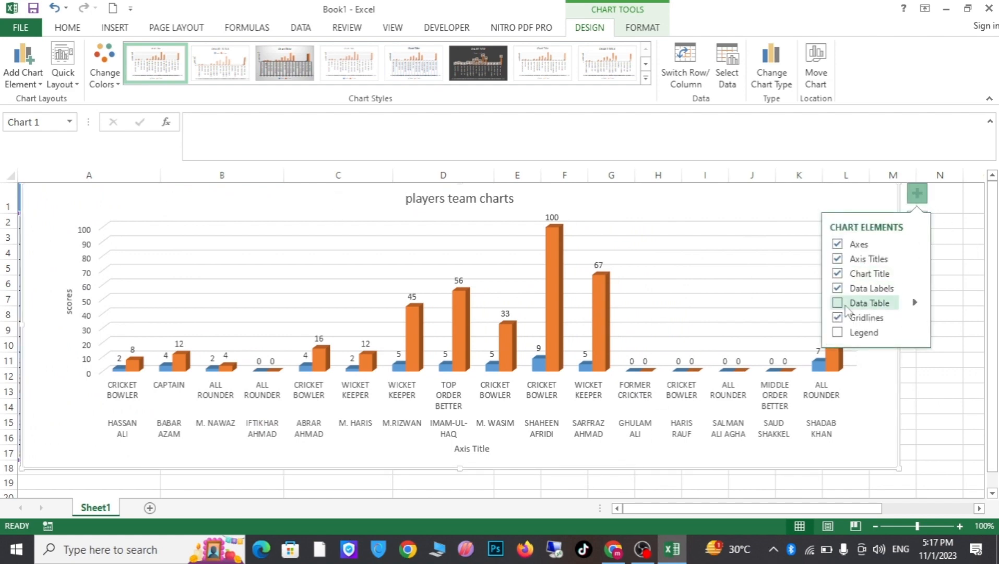
left_click(837, 304)
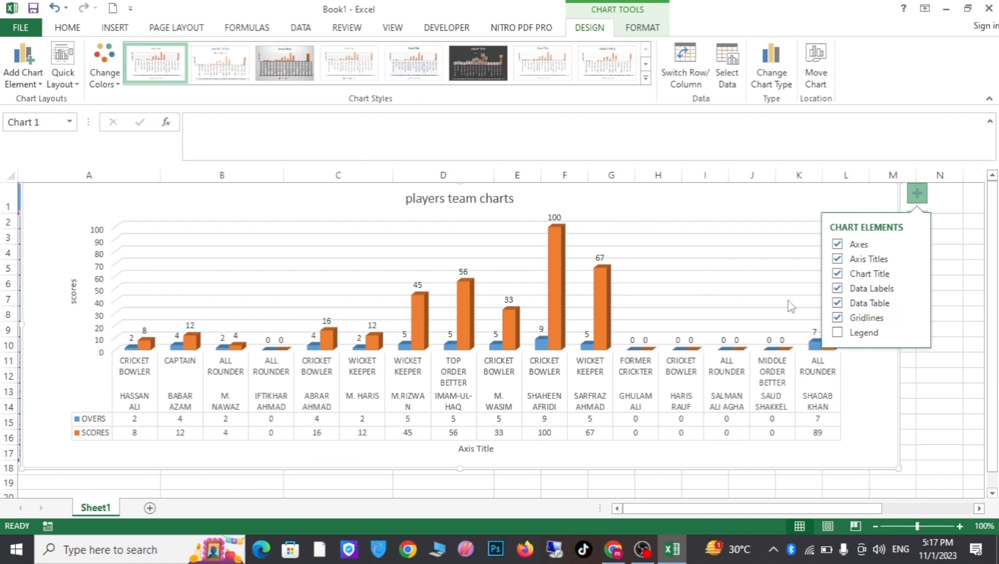
left_click(837, 317)
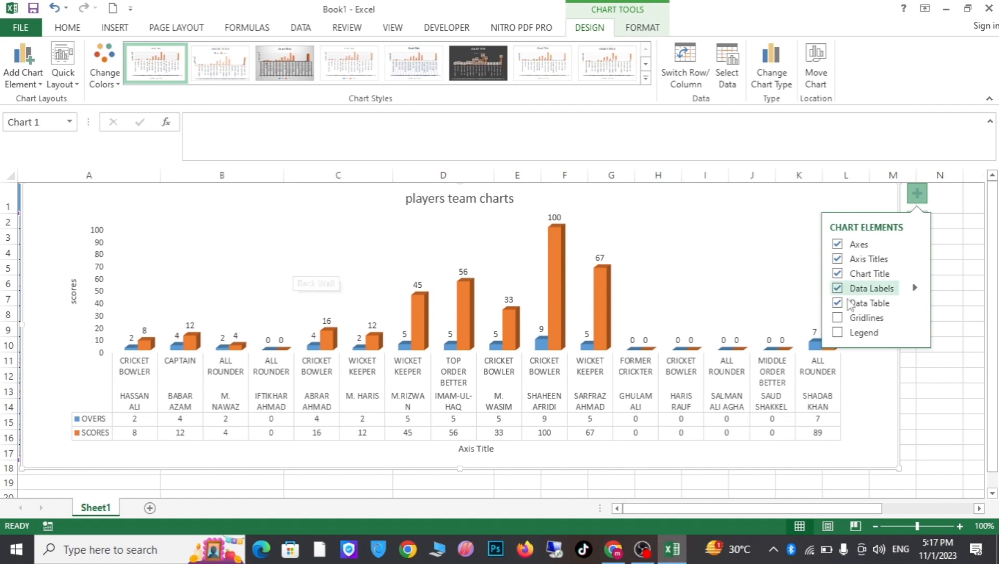
left_click(841, 313)
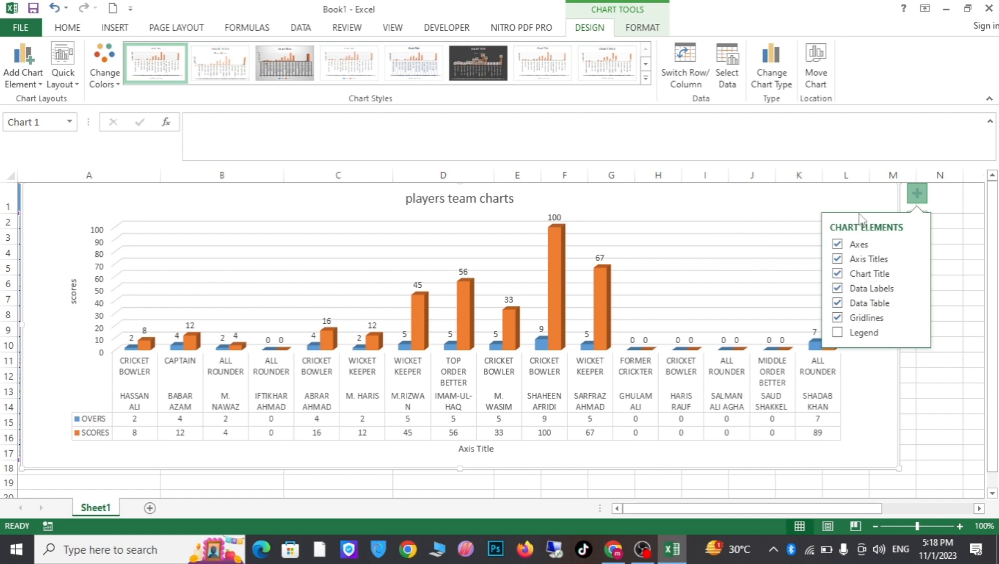
- Display the chart's legend to check its OVERS and SCORES entries, and hide it again
left_click(838, 332)
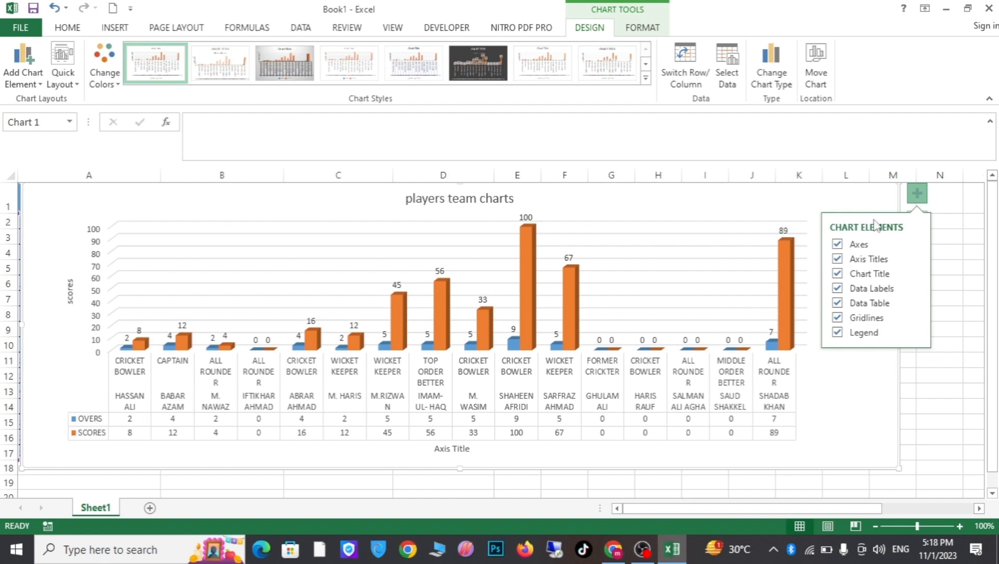
left_click(957, 218)
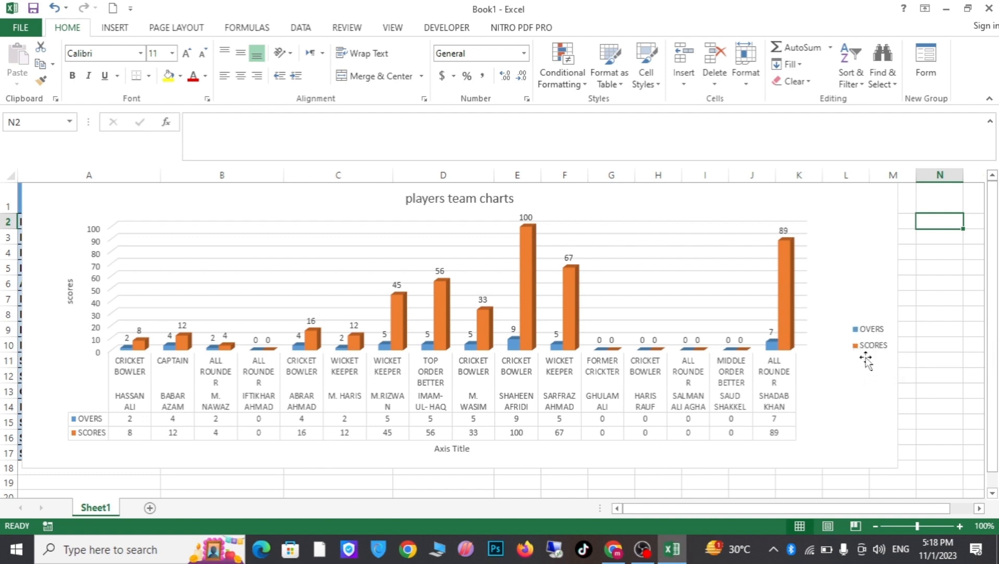
left_click(818, 252)
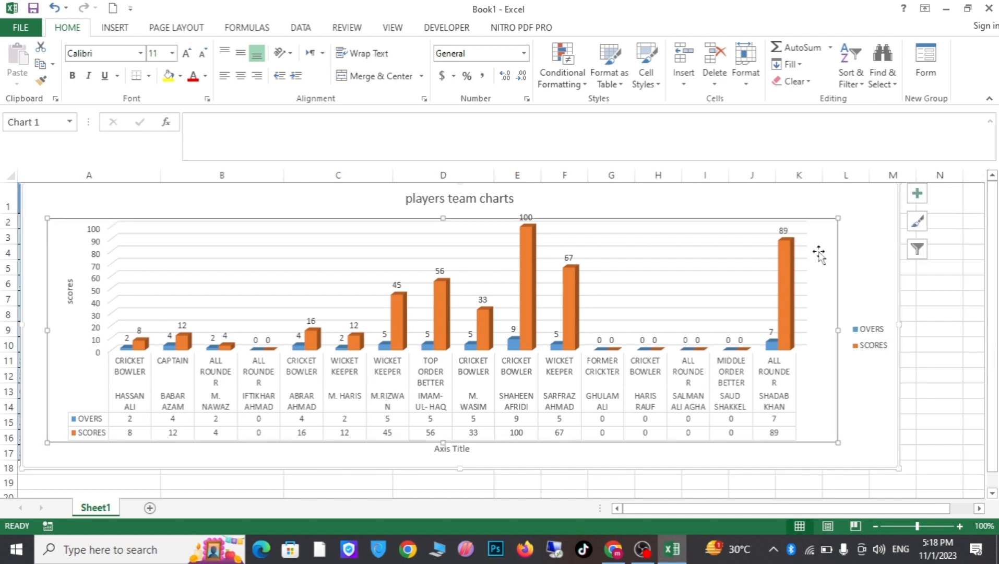
left_click(917, 197)
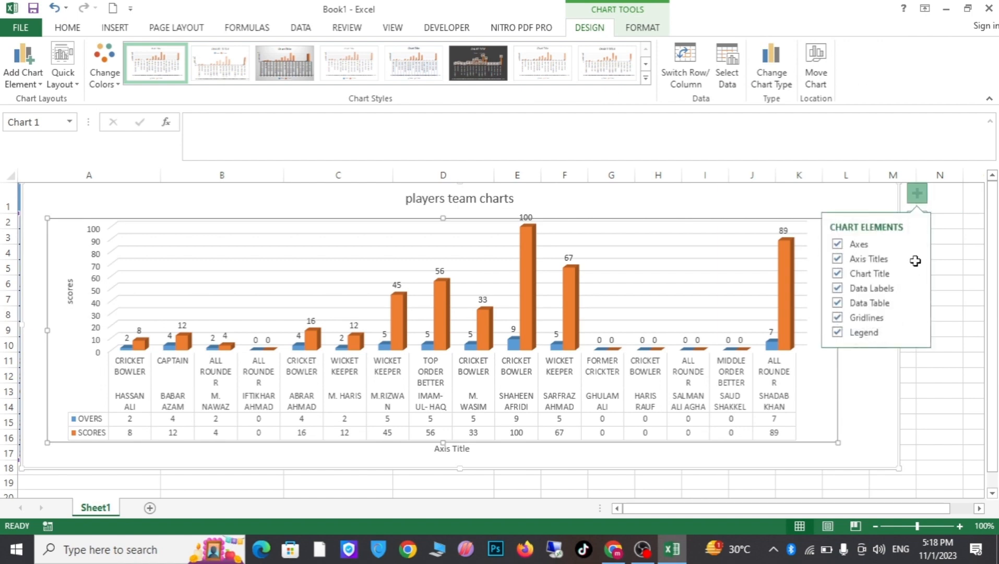
left_click(838, 333)
left_click(951, 205)
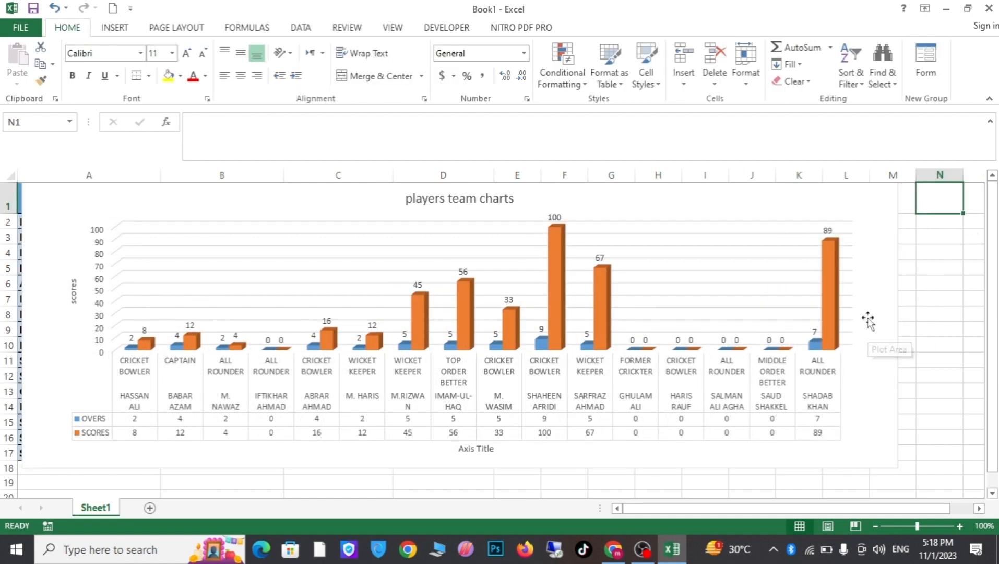
- Turn the chart's legend back on and remove the data table below the columns
left_click(879, 228)
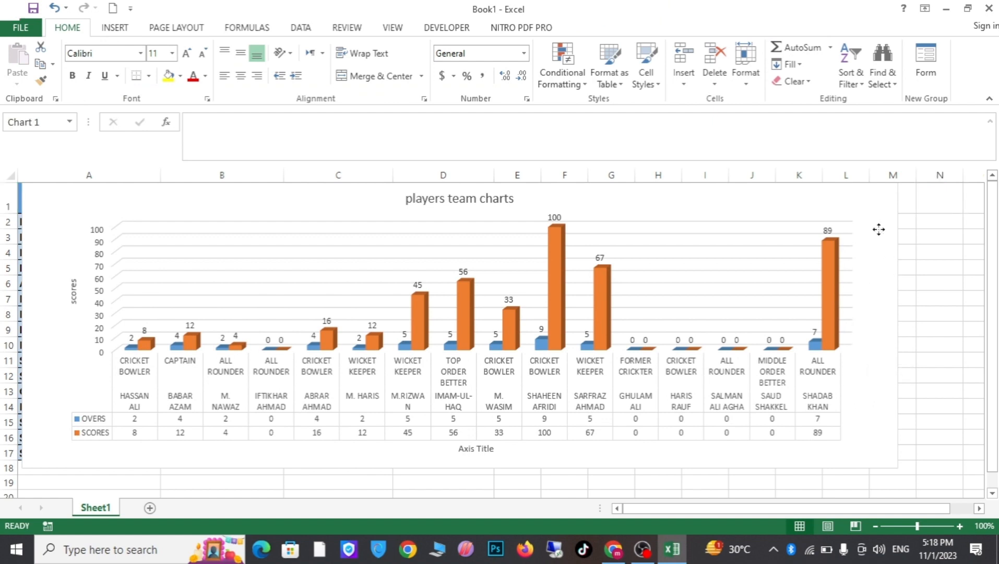
left_click_drag(908, 206, 864, 212)
left_click(895, 199)
left_click(894, 198)
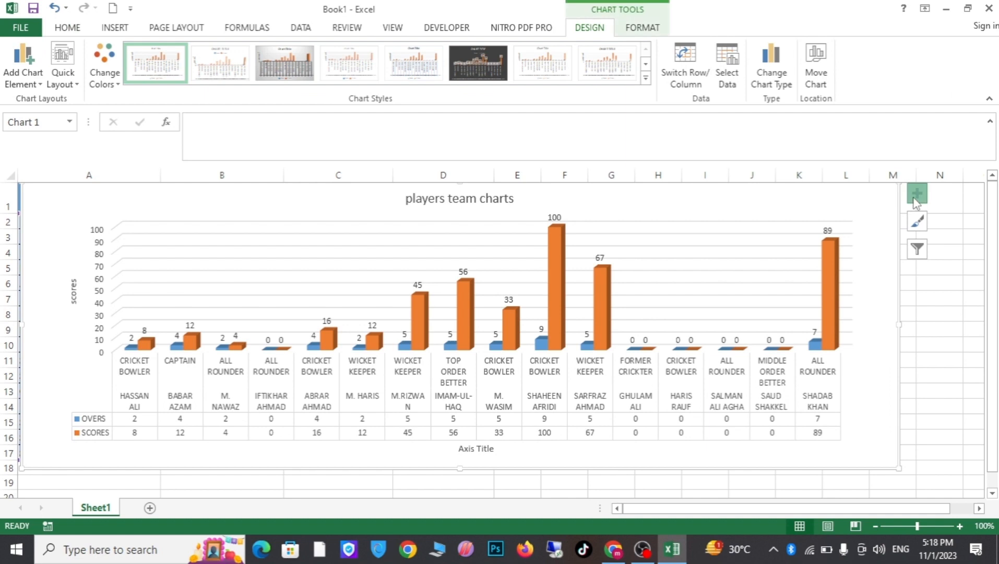
left_click(917, 194)
left_click(837, 334)
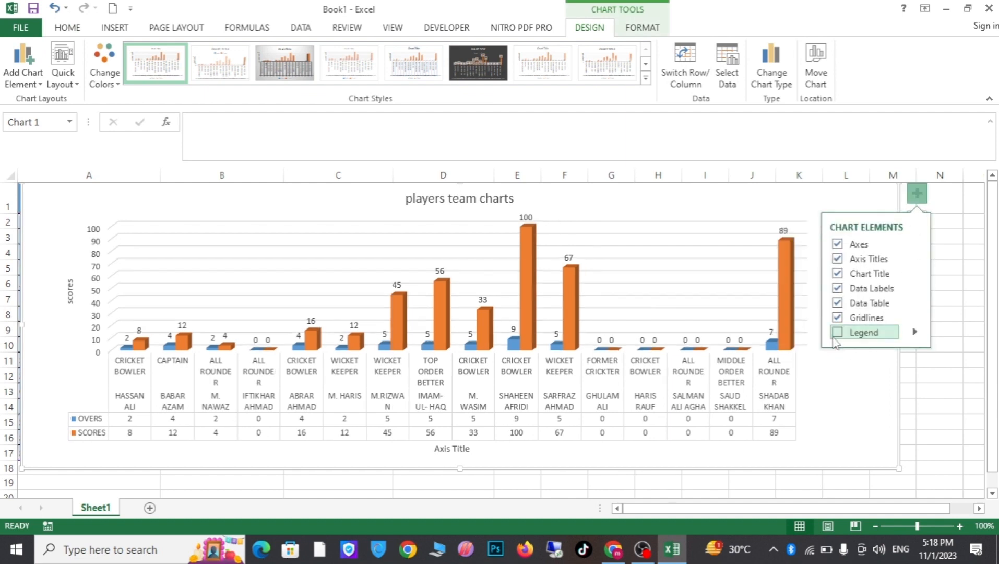
left_click(837, 303)
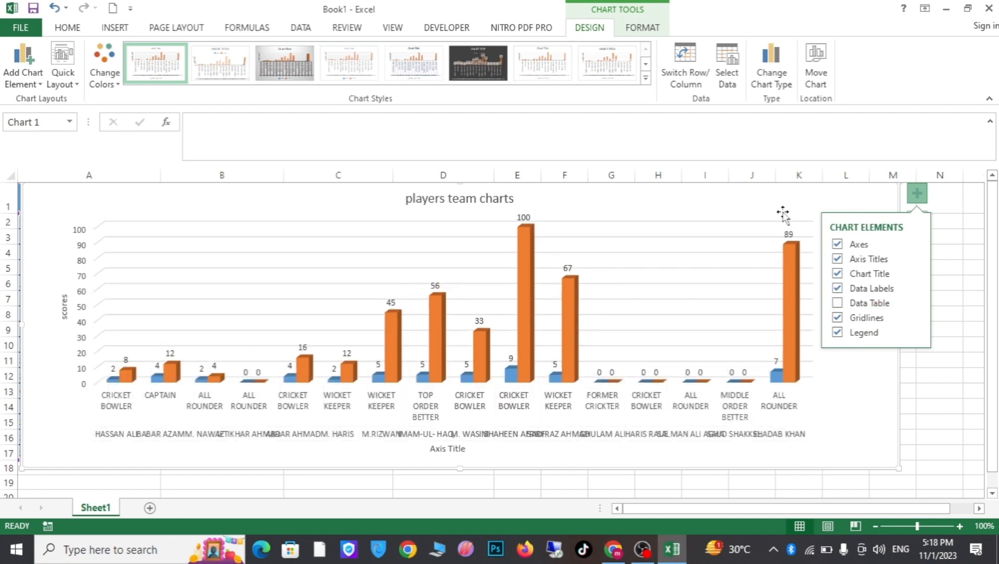
- Apply the first style in the chart style gallery to the players team charts column chart
left_click_drag(783, 214, 602, 216)
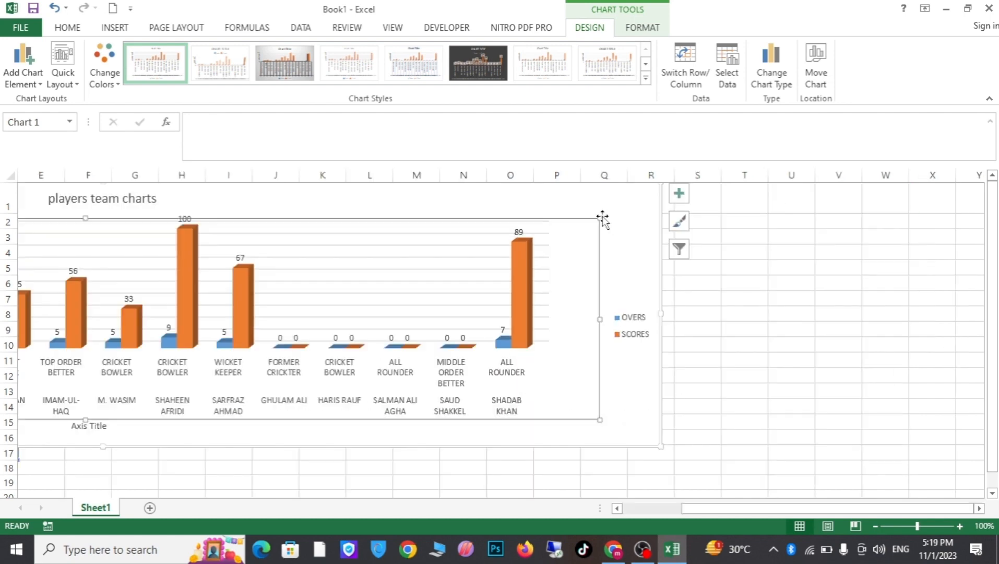
left_click(680, 222)
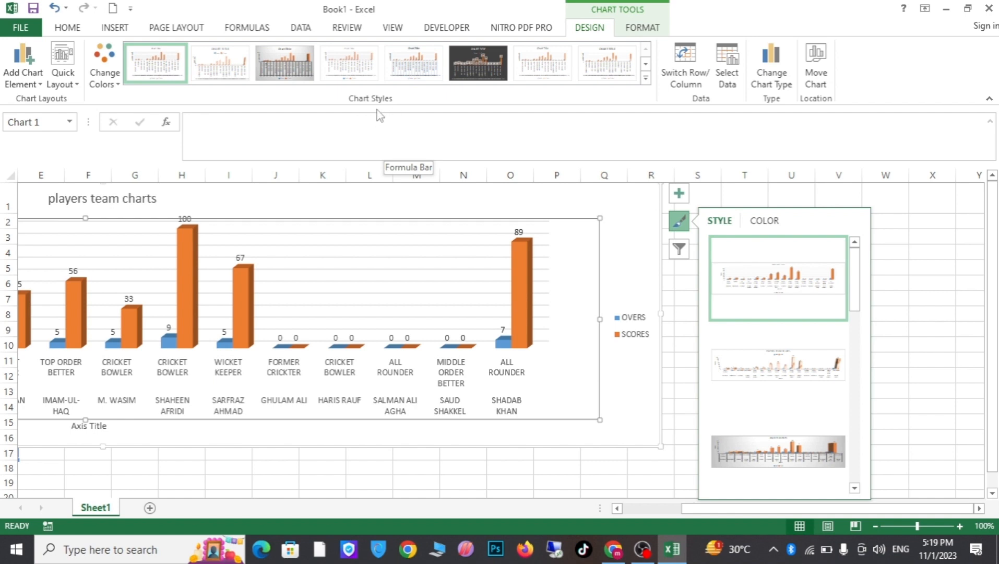
left_click(646, 79)
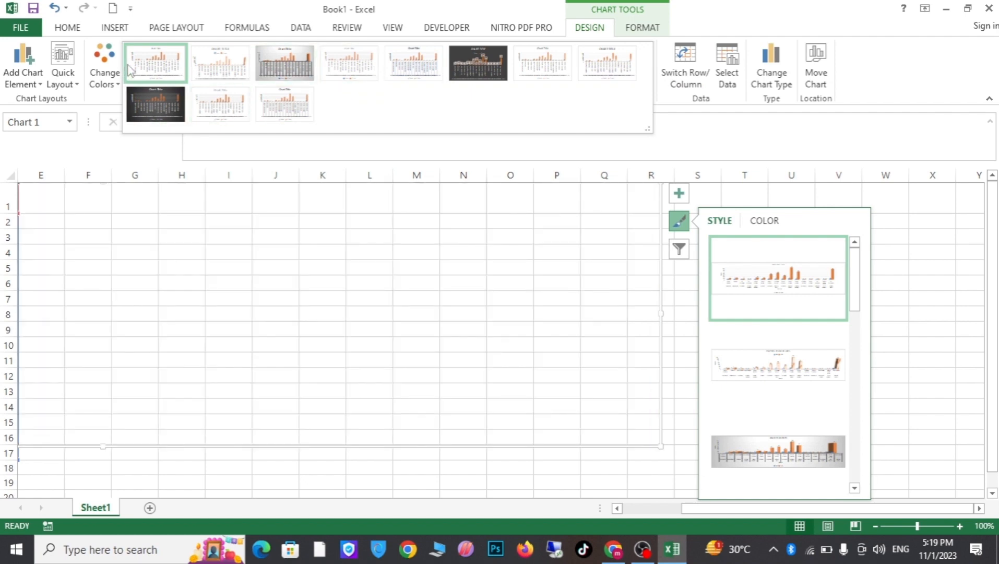
left_click(148, 68)
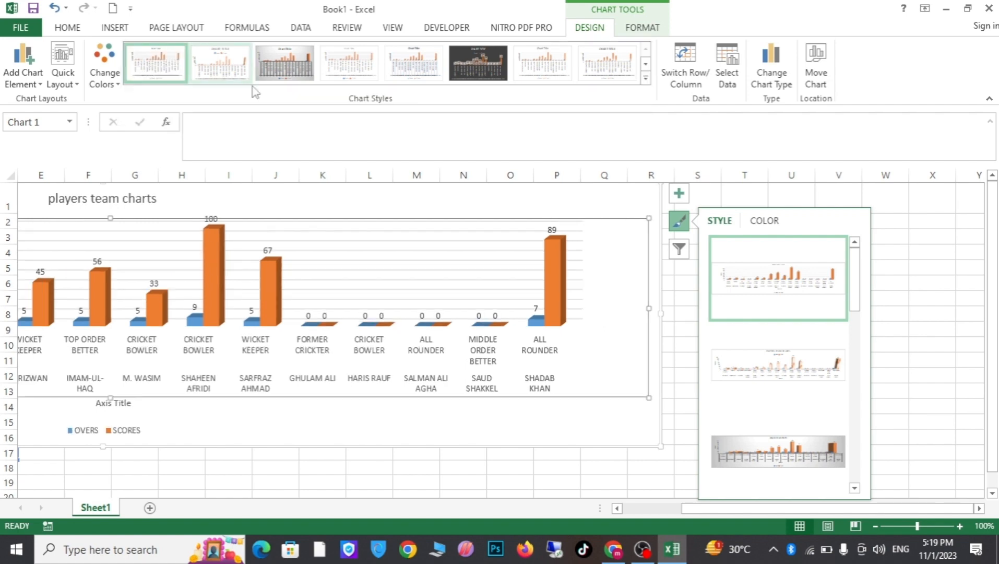
- Try the second Colorful palette of blue and gray on the columns, and restore the first blue and orange palette
left_click(772, 224)
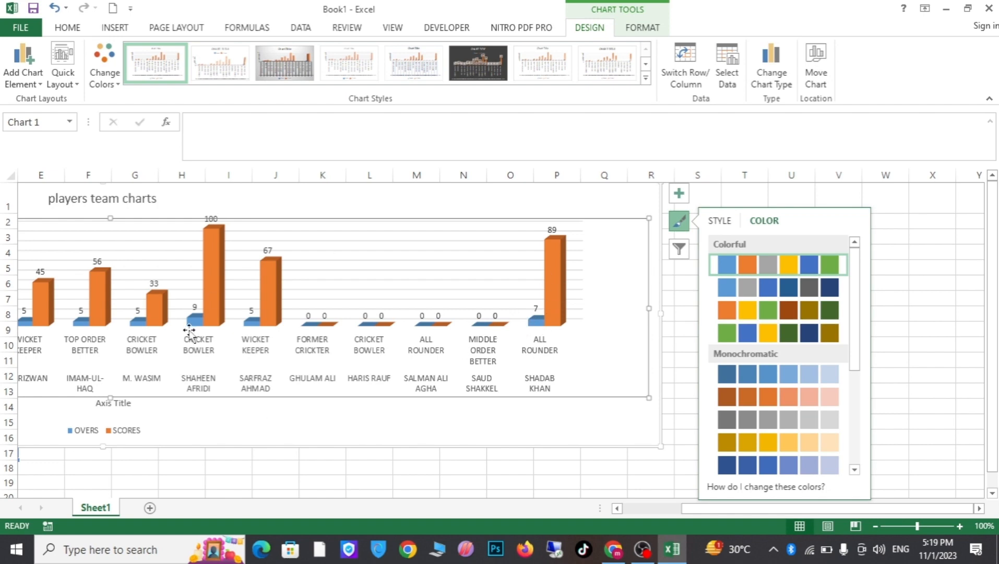
left_click(729, 296)
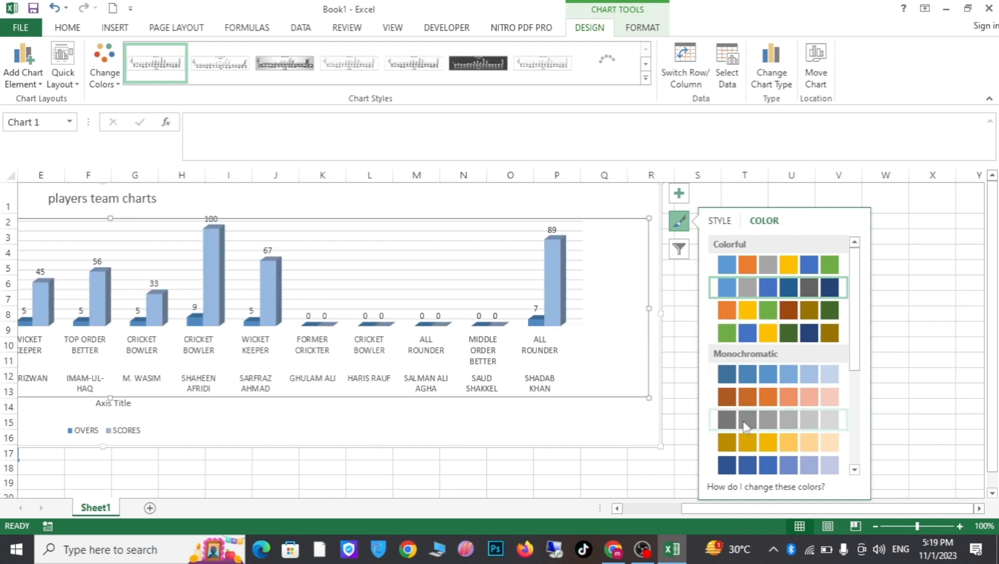
left_click(750, 269)
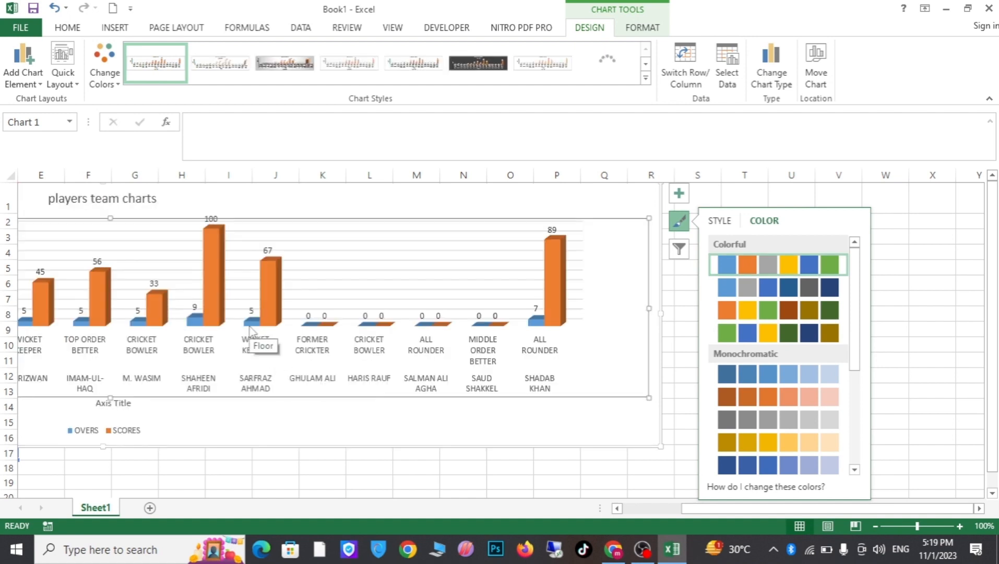
mouse_move(273, 310)
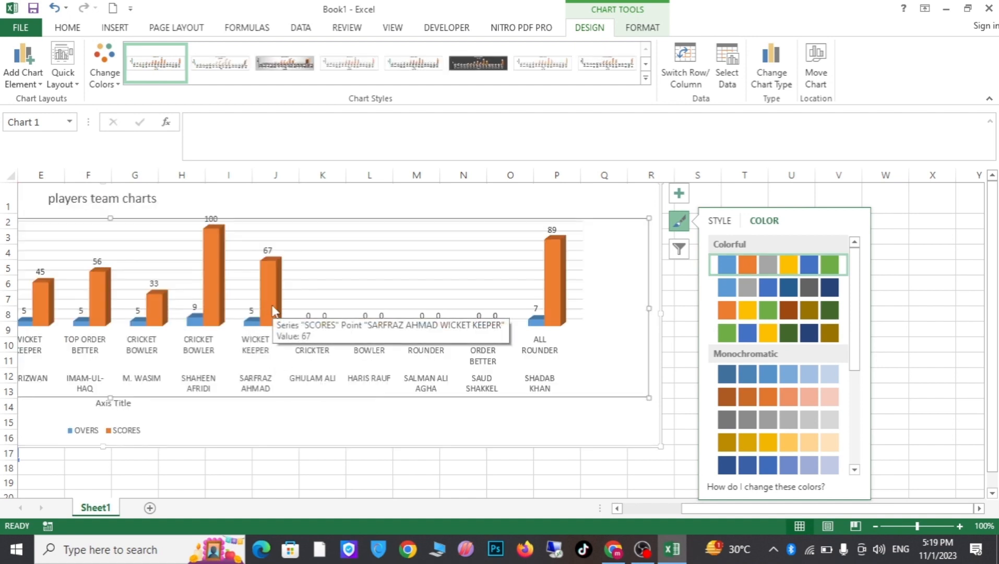
left_click(741, 288)
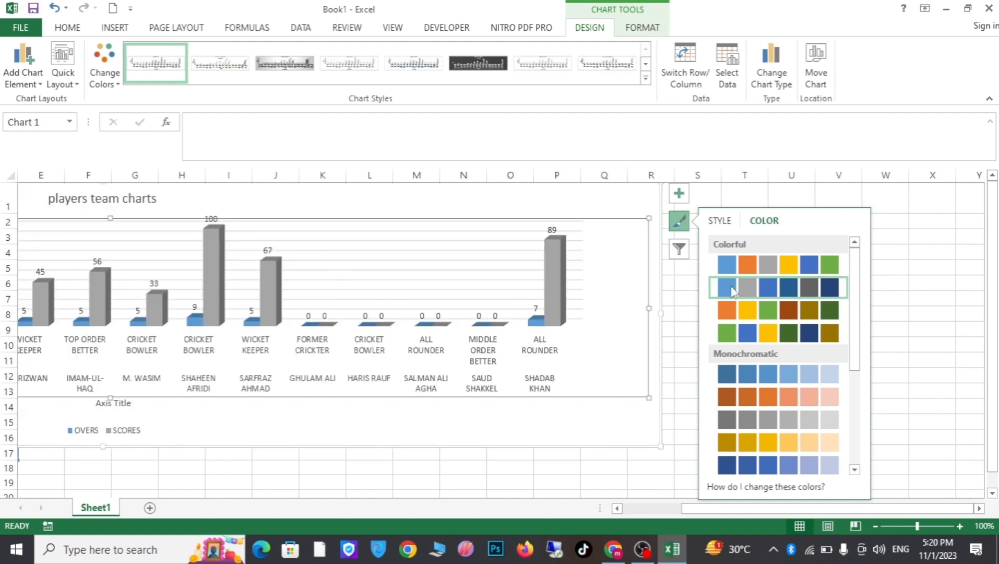
left_click(744, 261)
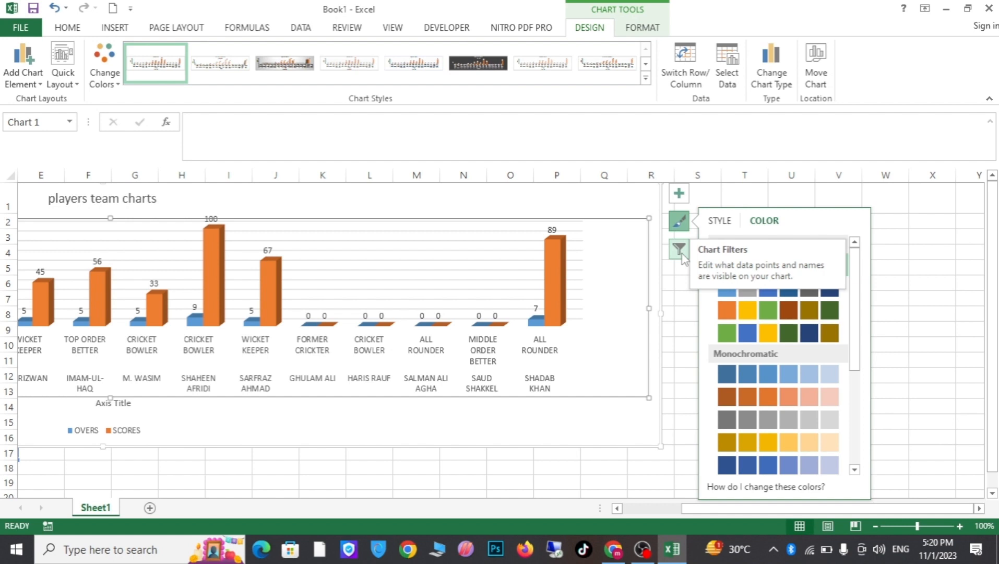
left_click(680, 252)
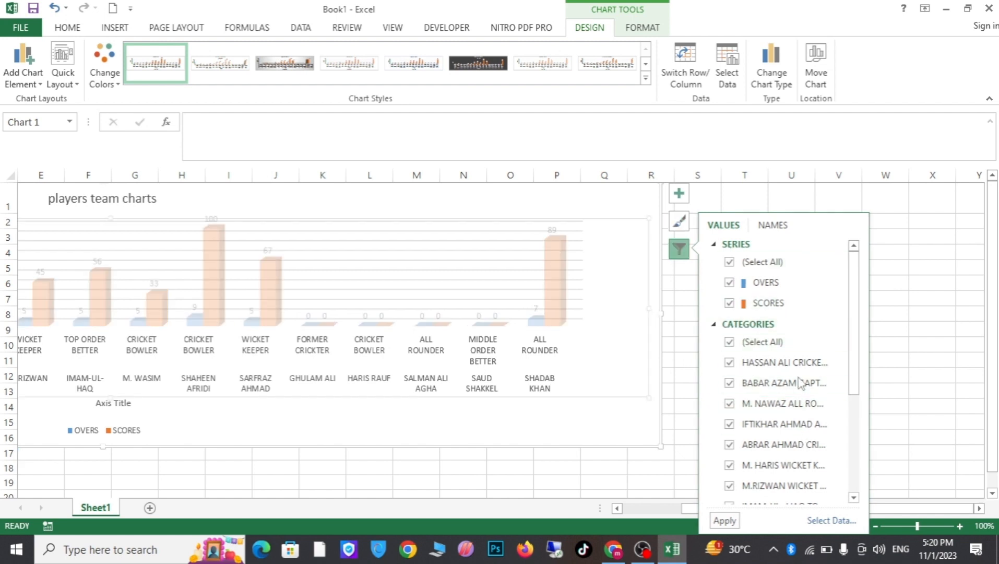
left_click_drag(856, 339, 870, 311)
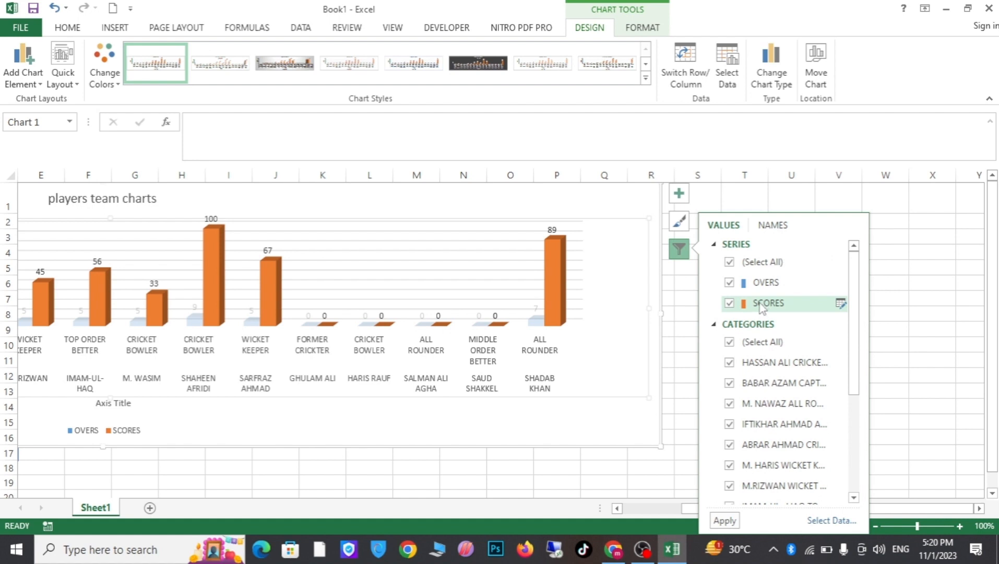
left_click_drag(854, 328, 857, 483)
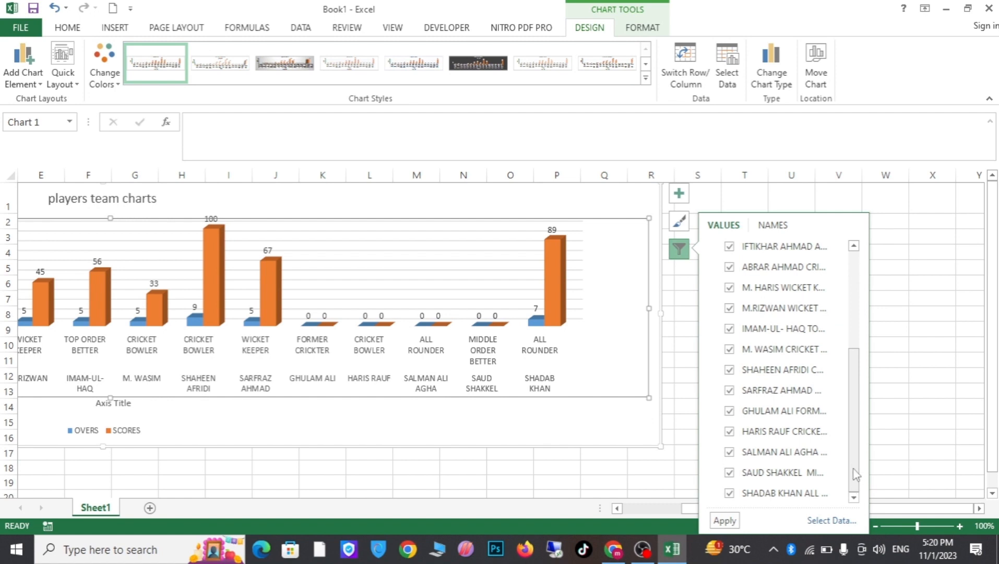
left_click_drag(854, 456, 849, 324)
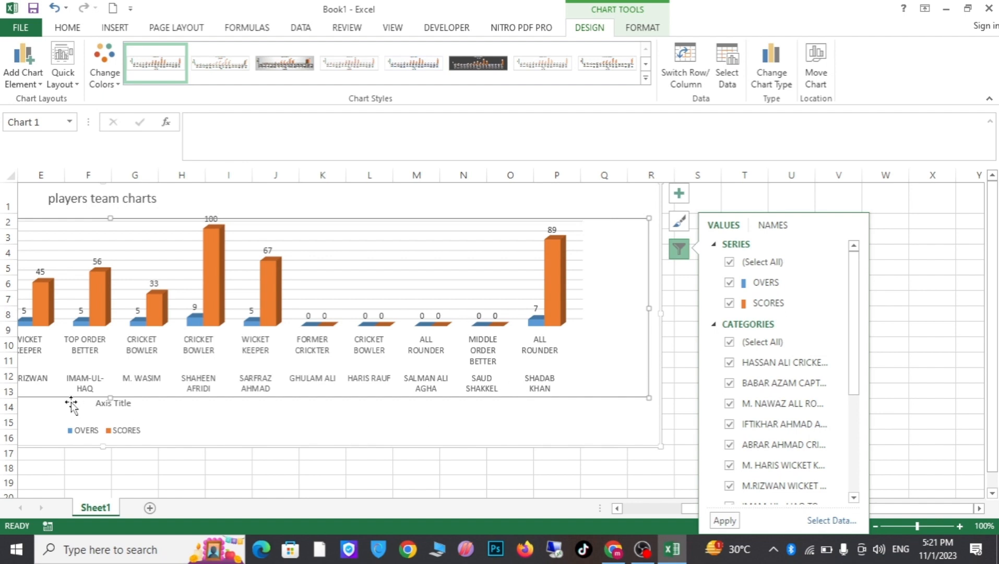
left_click(730, 342)
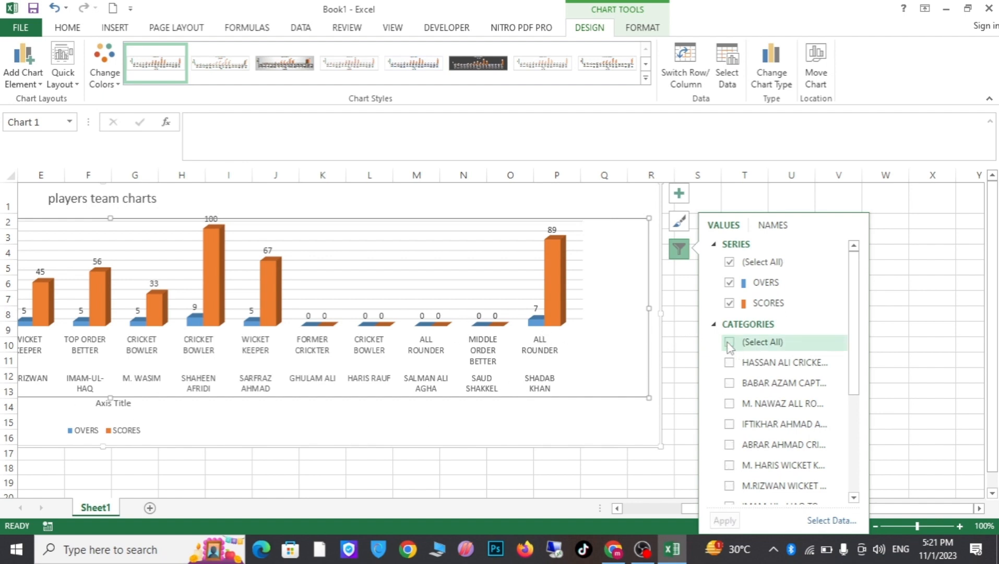
left_click_drag(854, 324, 859, 414)
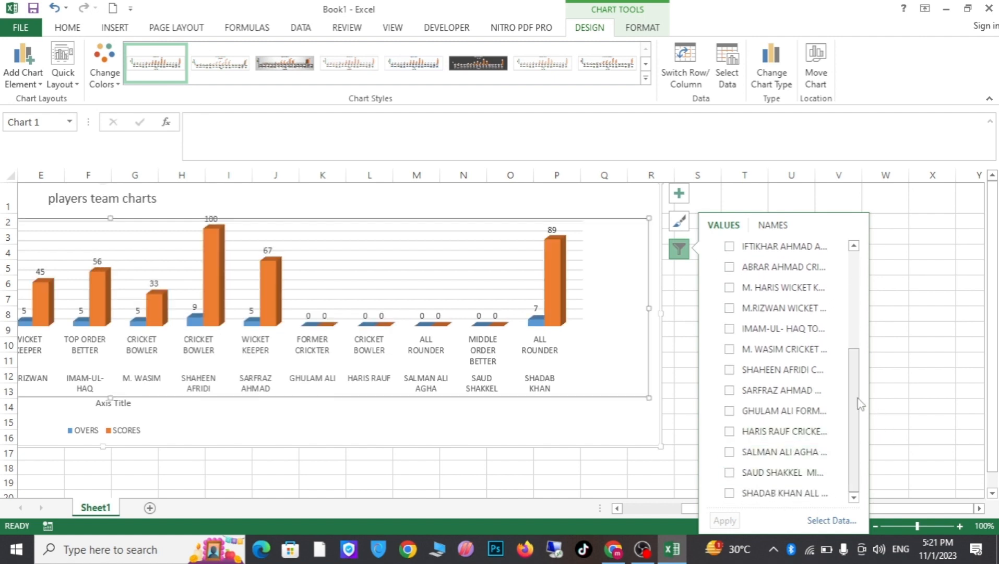
mouse_move(858, 418)
left_mouse_down()
mouse_move(854, 357)
mouse_move(856, 403)
left_mouse_up()
left_click(730, 391)
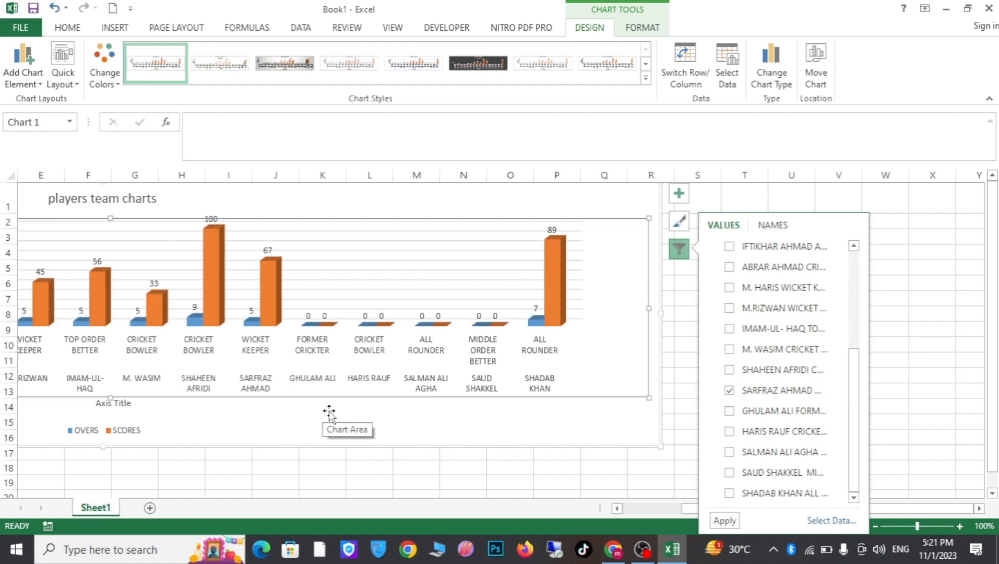
left_click(726, 520)
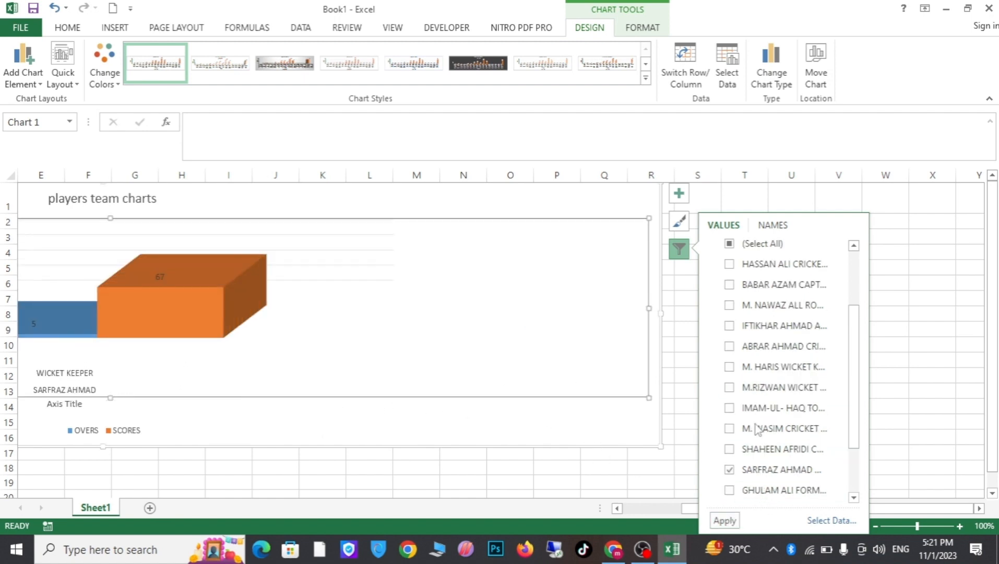
- Inspect the OVERS and SCORES columns of the filtered chart, and filter out the OVERS series
left_click_drag(896, 513, 786, 517)
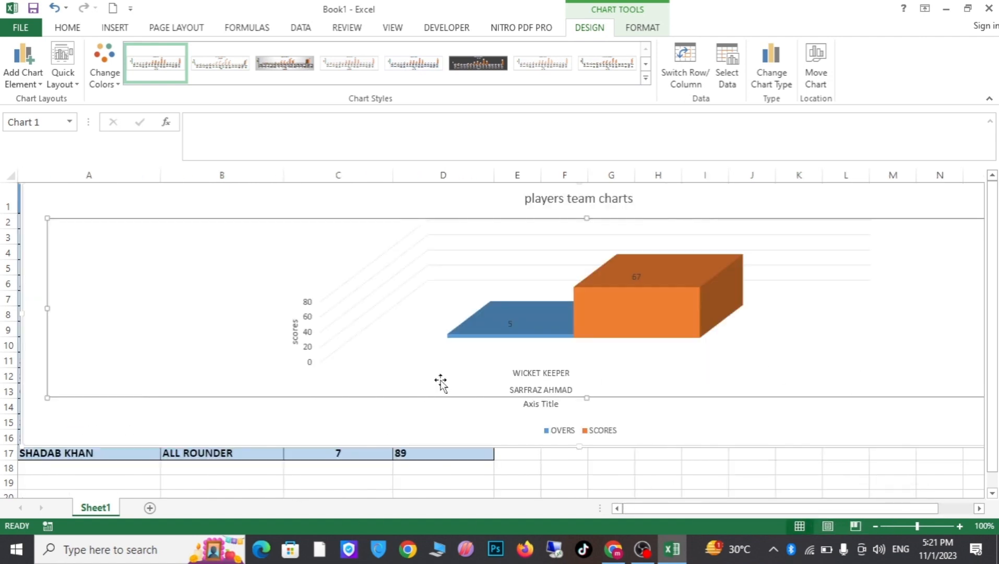
left_click(530, 313)
left_click(632, 299)
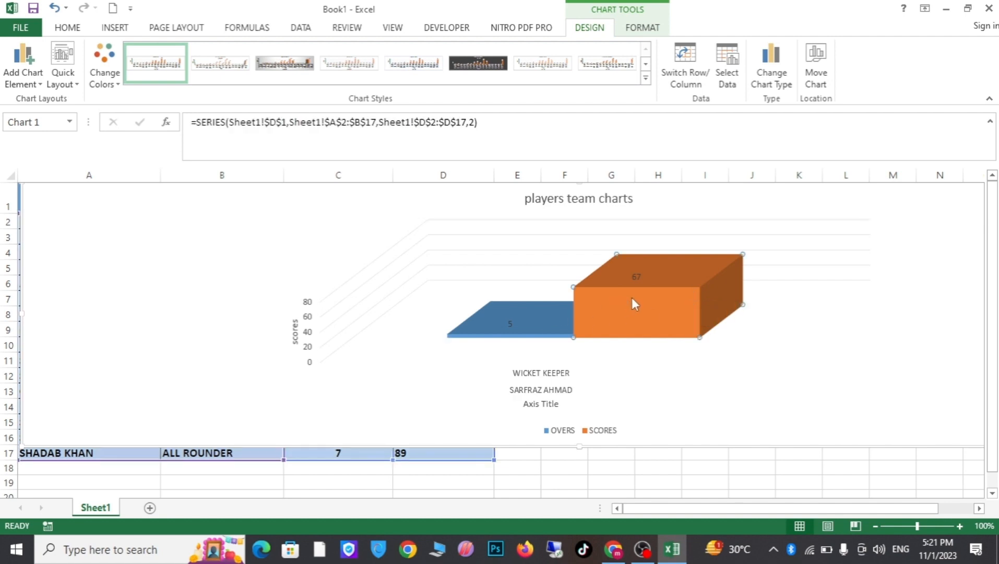
mouse_move(663, 287)
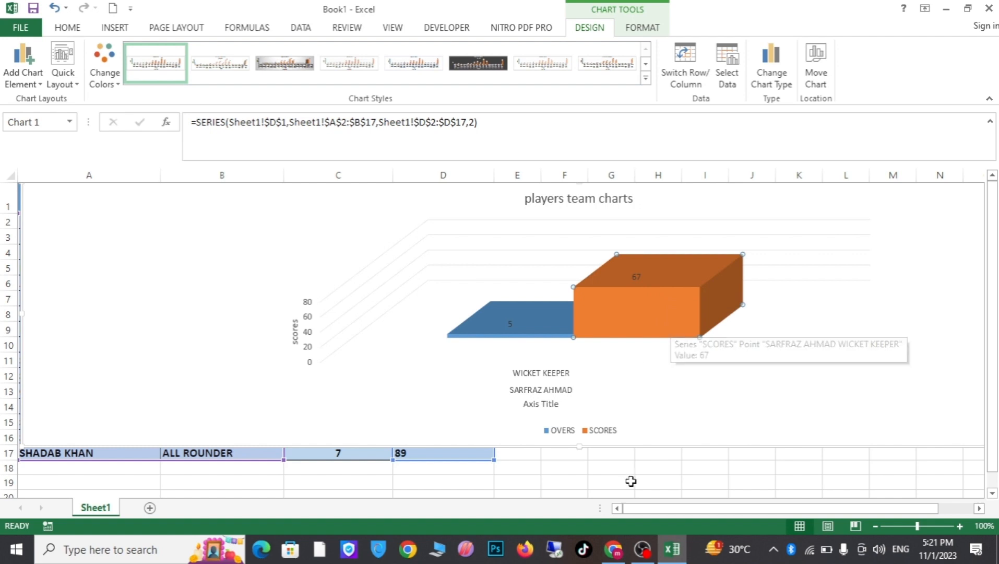
left_click_drag(660, 509, 754, 497)
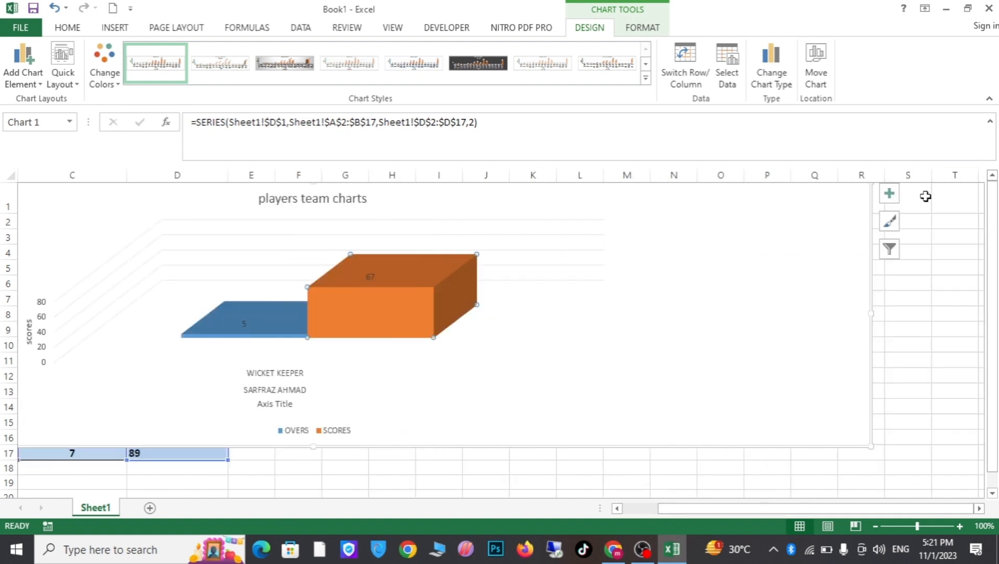
left_click(891, 250)
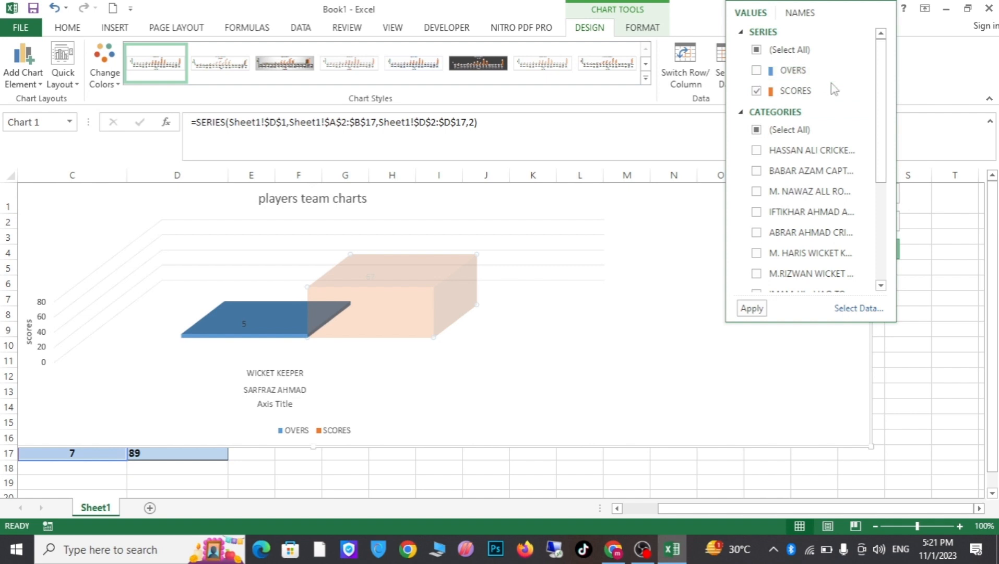
left_click(752, 308)
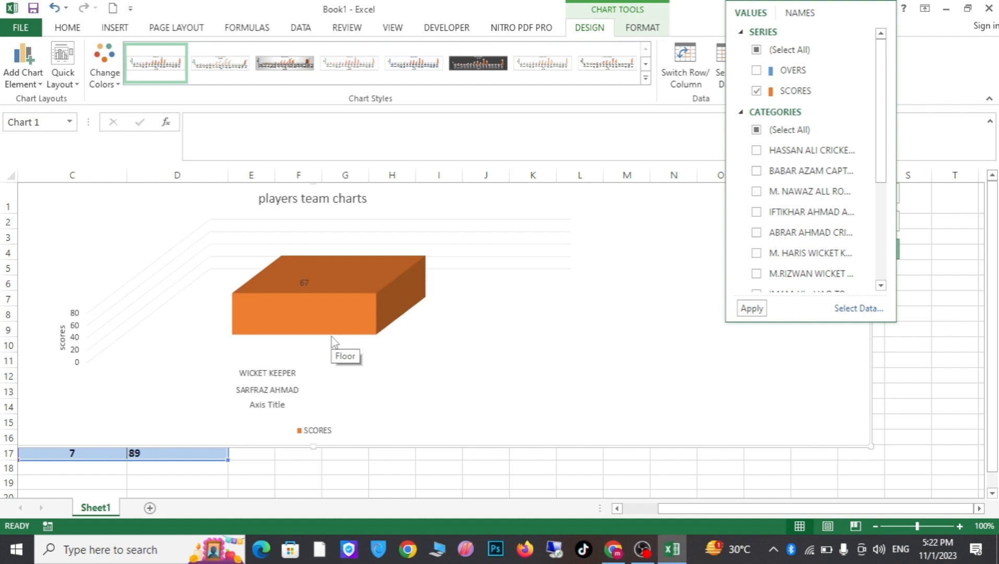
left_click(521, 136)
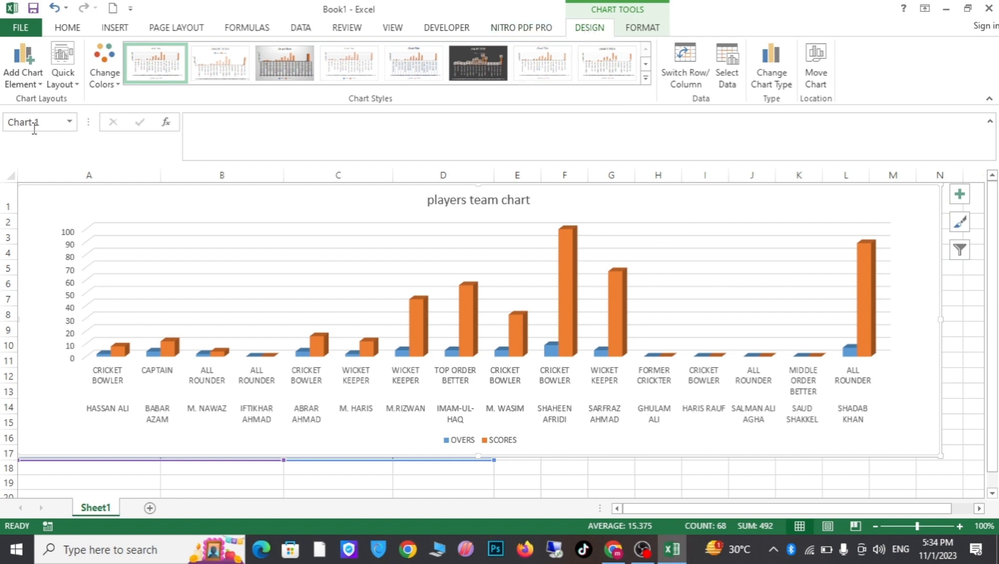
- Review the chart element options, quick layouts, color palettes and chart styles available for the players team chart
left_click(23, 68)
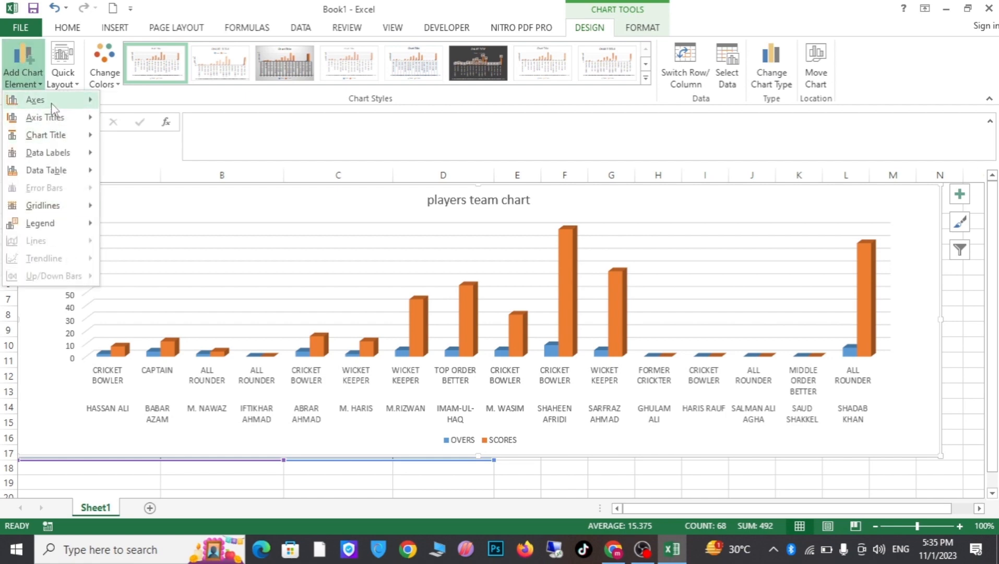
mouse_move(51, 103)
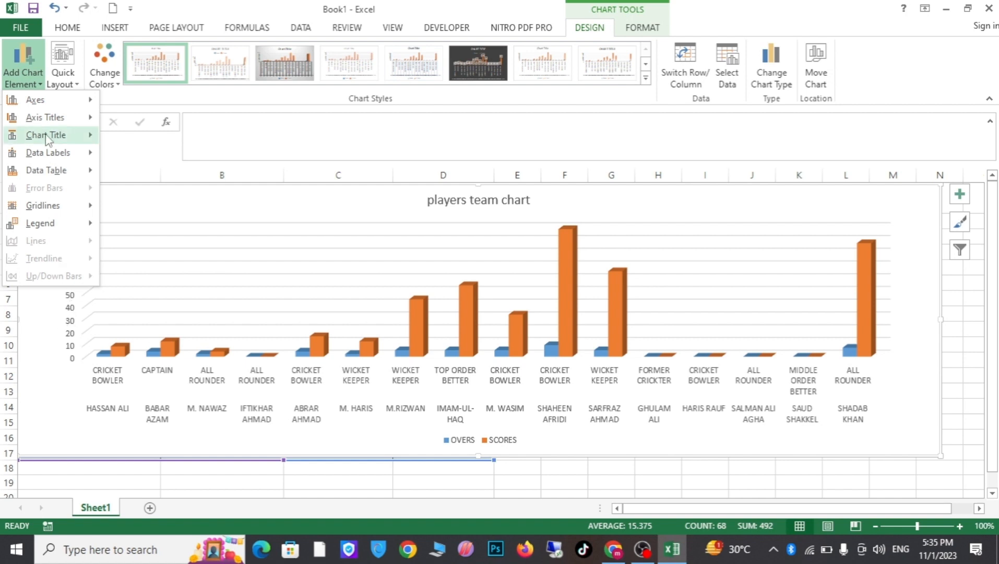
mouse_move(46, 137)
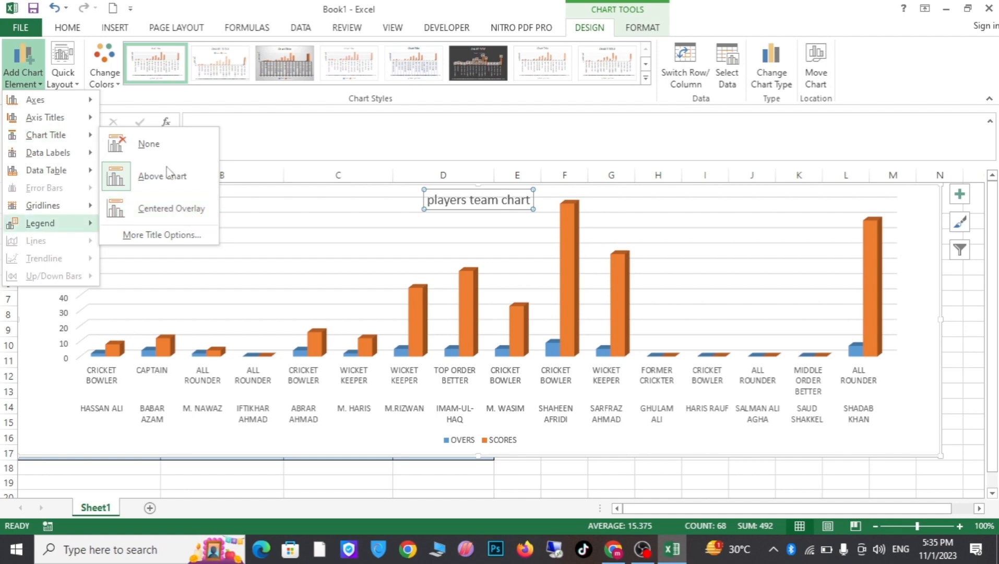
left_click(266, 140)
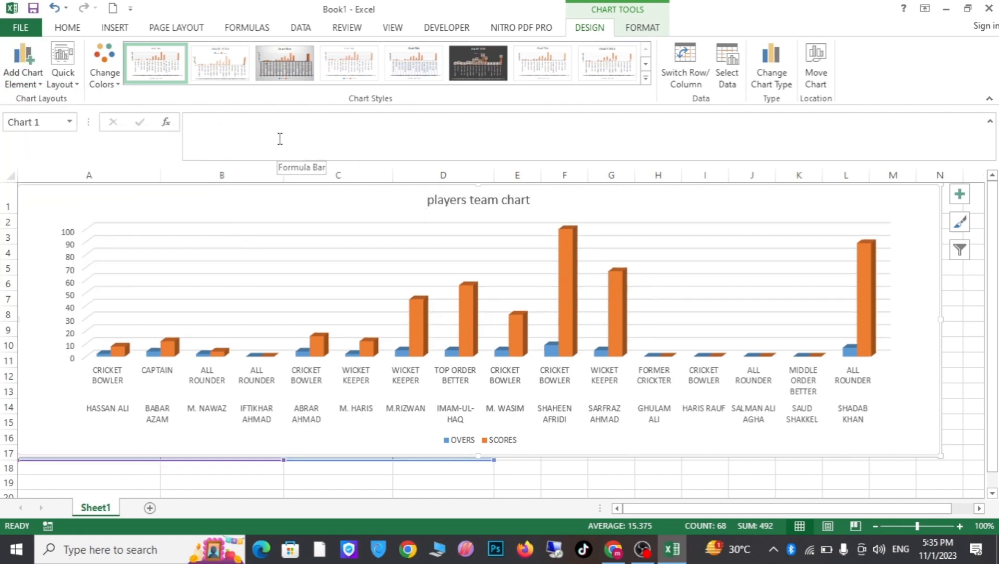
left_click(60, 74)
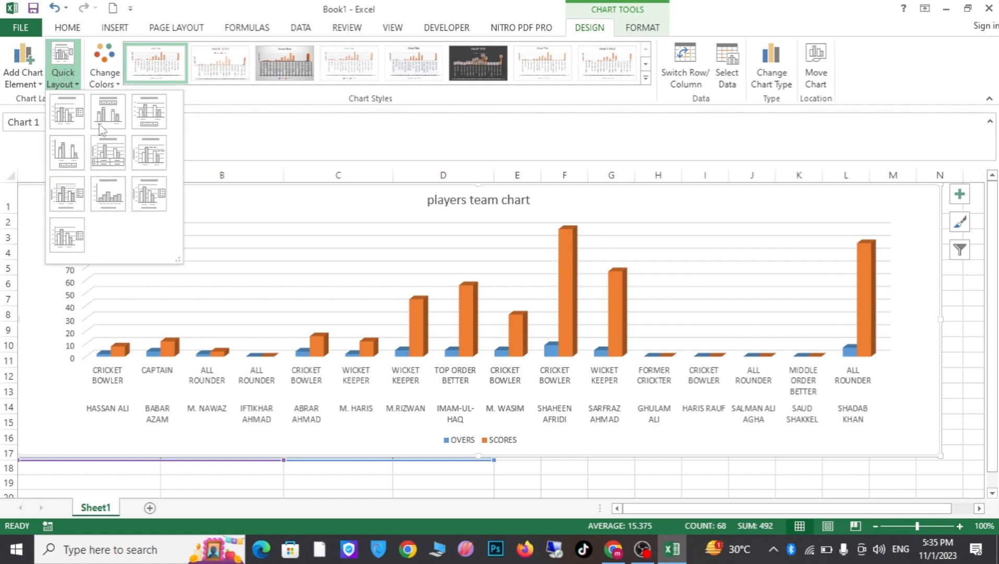
left_click(231, 141)
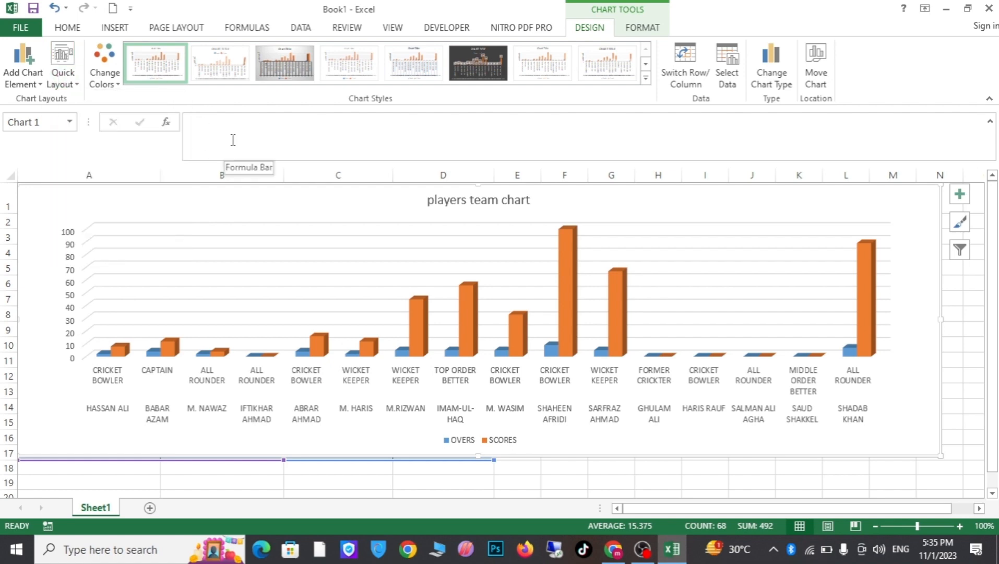
left_click(114, 74)
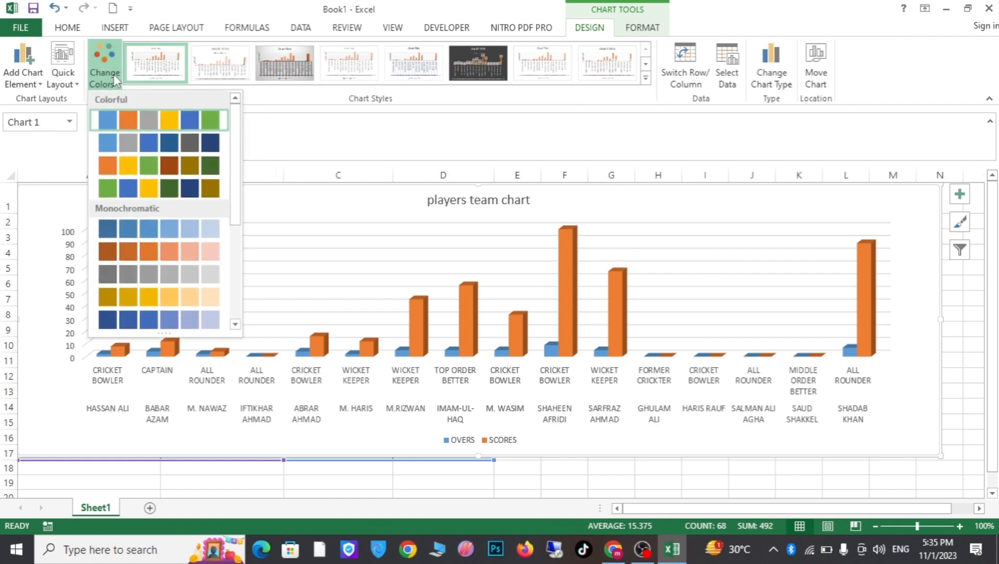
left_click(313, 145)
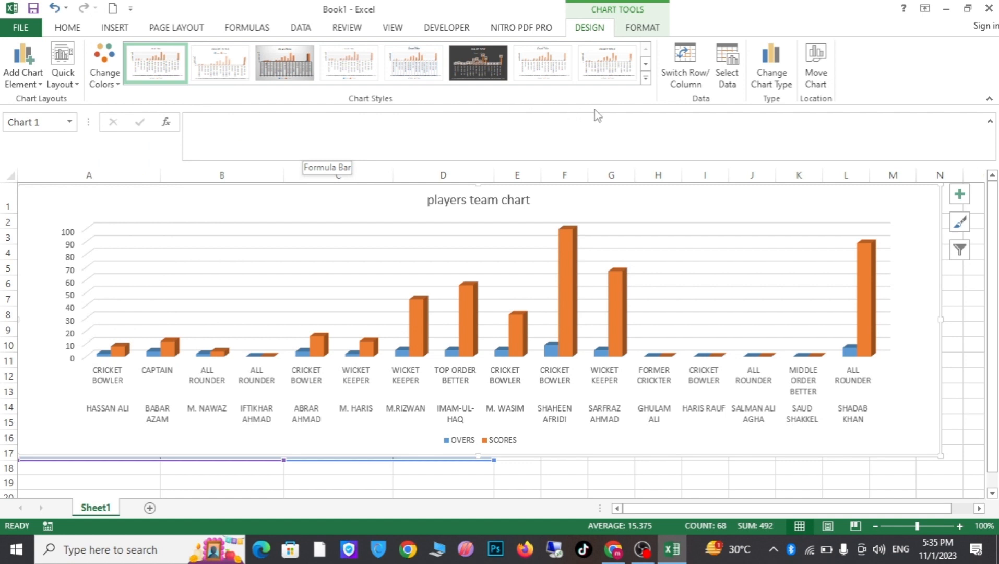
left_click(646, 78)
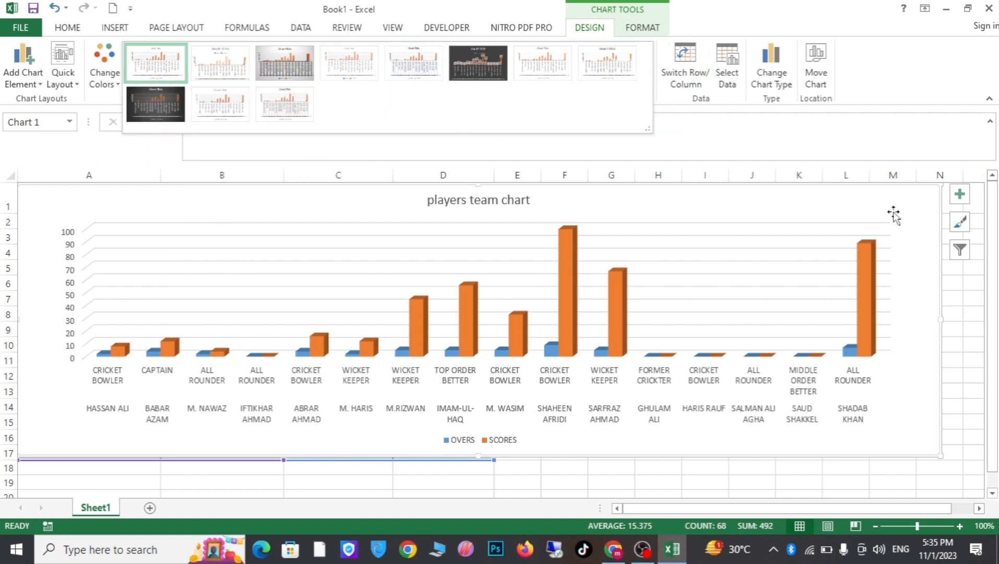
left_click(971, 227)
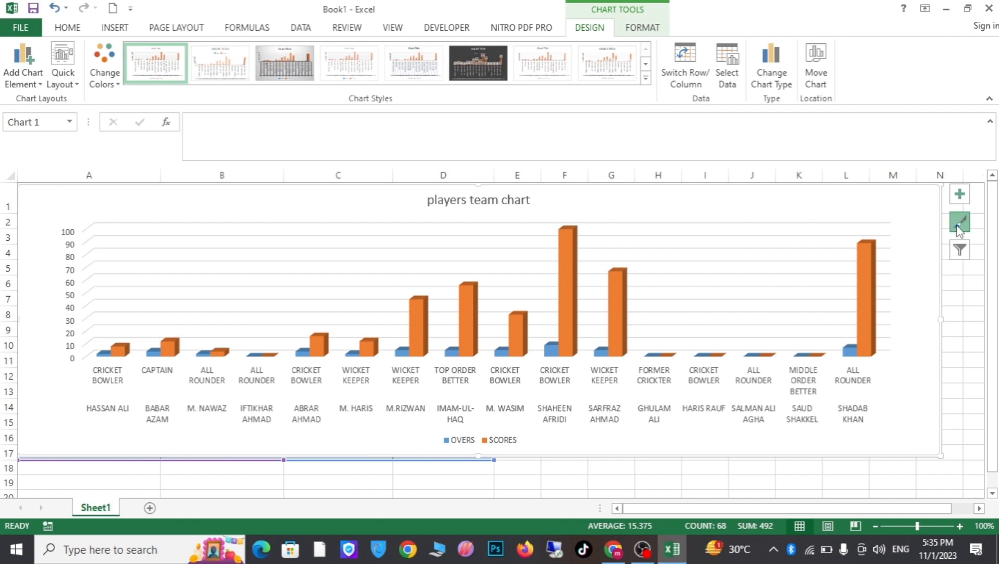
left_click(959, 224)
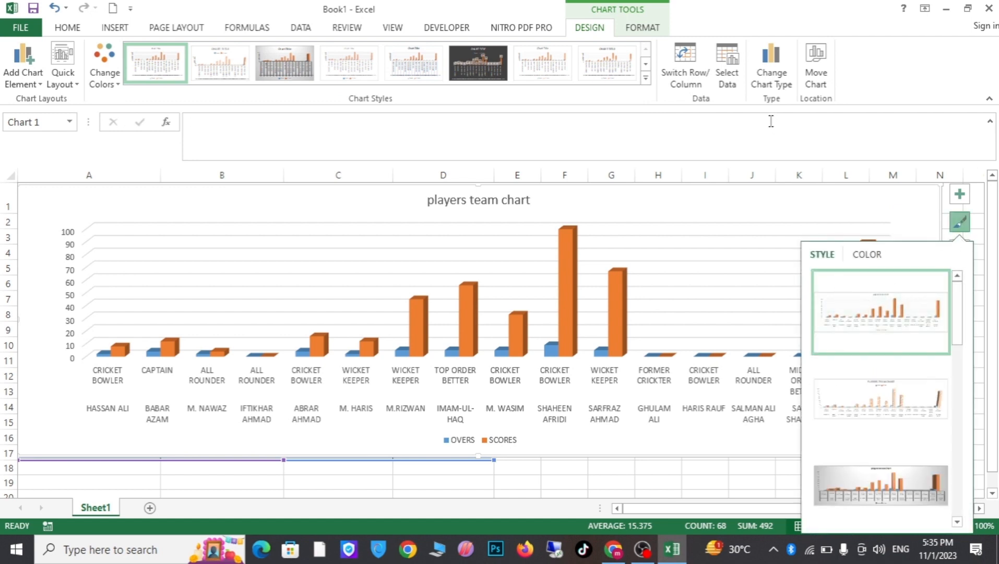
left_click(747, 123)
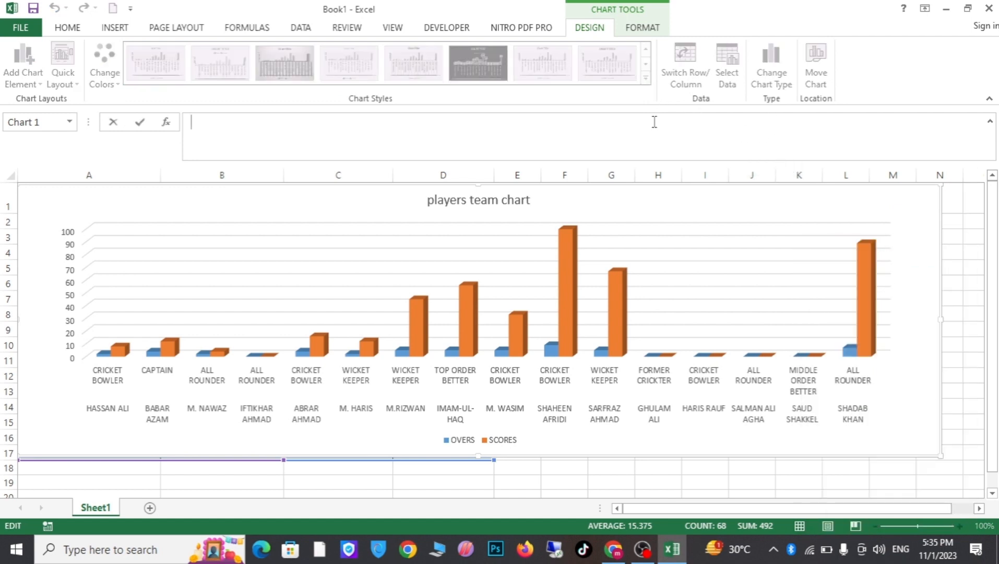
left_click(701, 213)
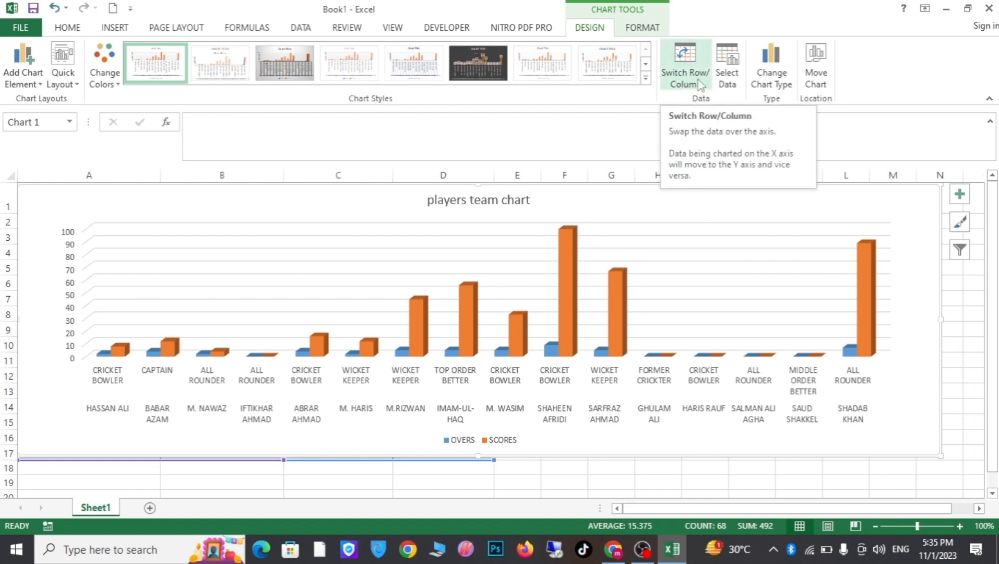
- Swap the series and categories in the chart's data source selection, and swap them back to OVERS and SCORES as series
left_click(728, 81)
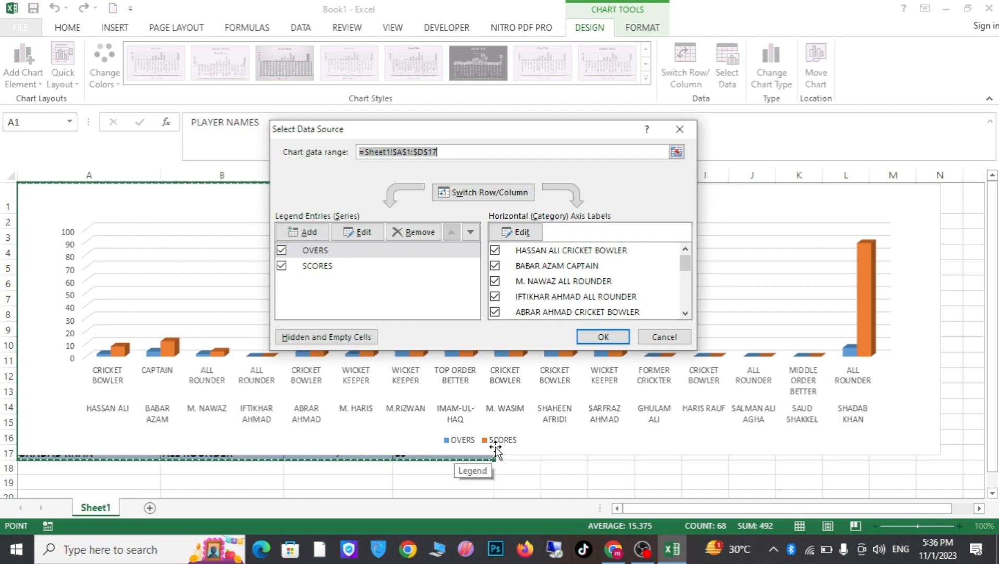
left_click(475, 192)
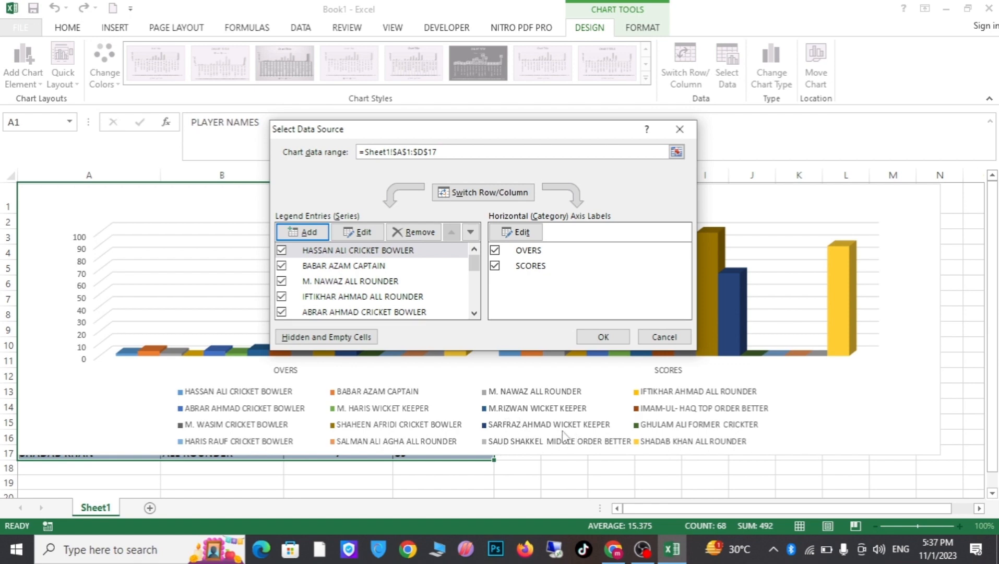
left_click(495, 192)
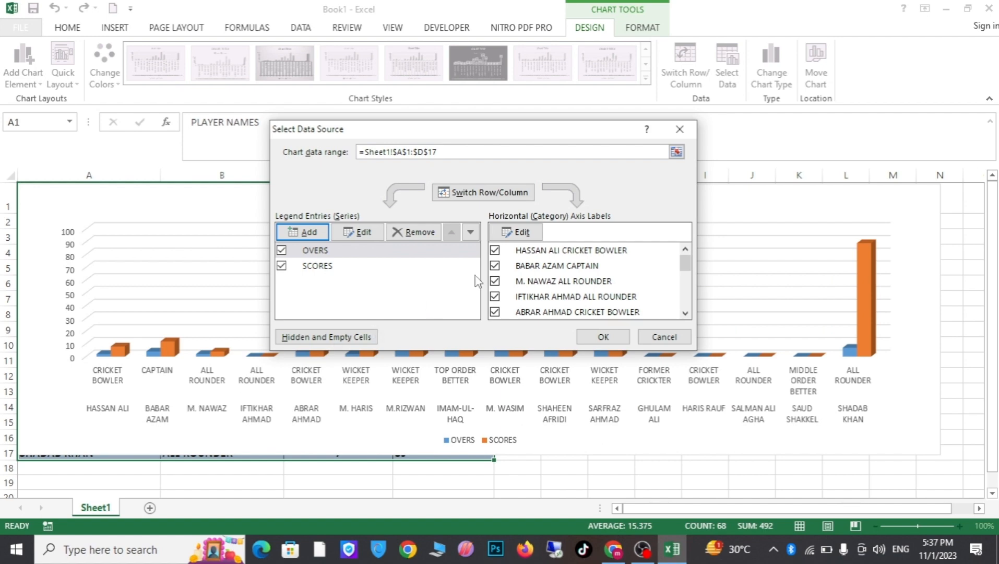
- Exclude the HASSAN ALI CRICKET BOWLER category from the chart's data source and apply it, and include that category again
left_click(495, 250)
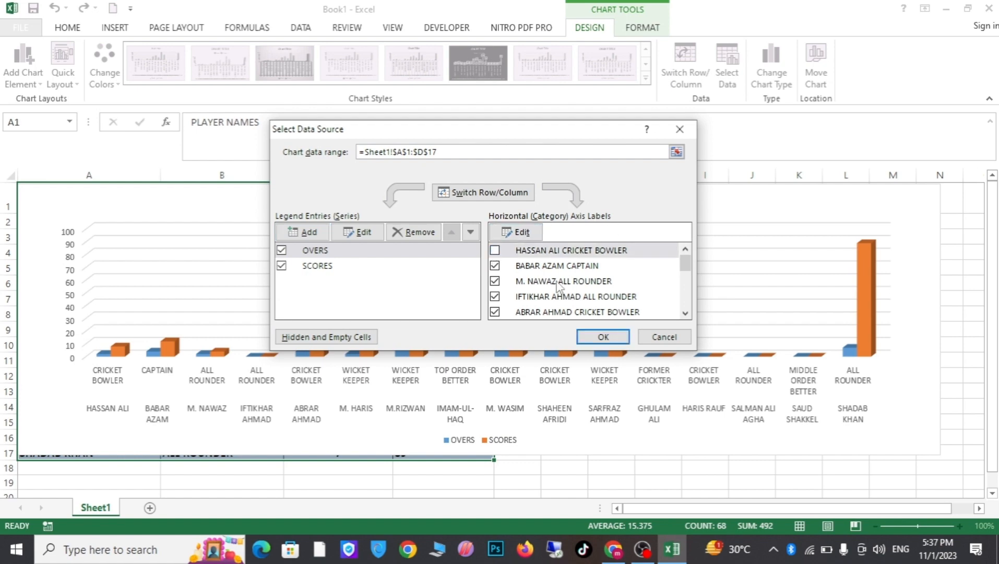
left_click(603, 338)
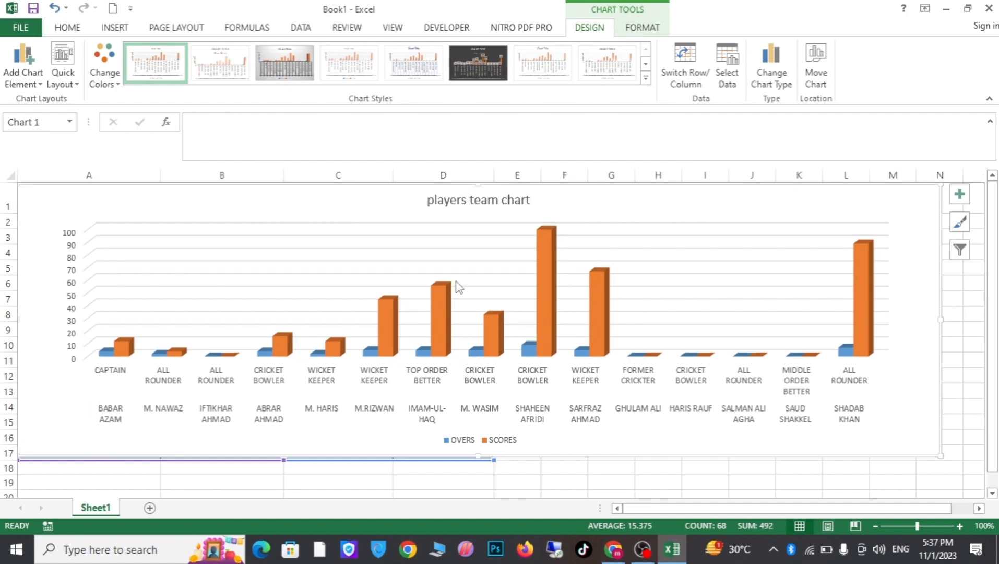
left_click(728, 76)
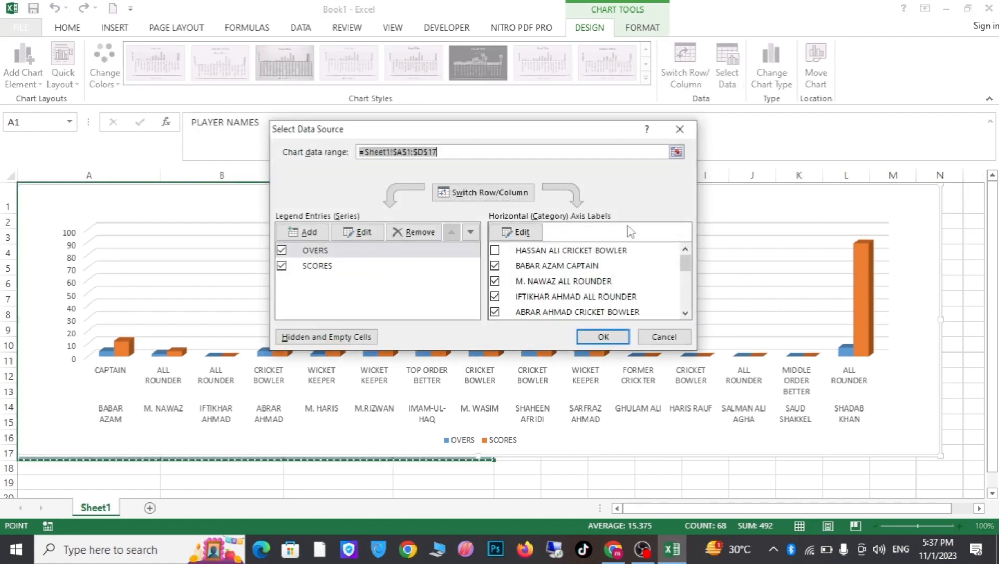
left_click(495, 251)
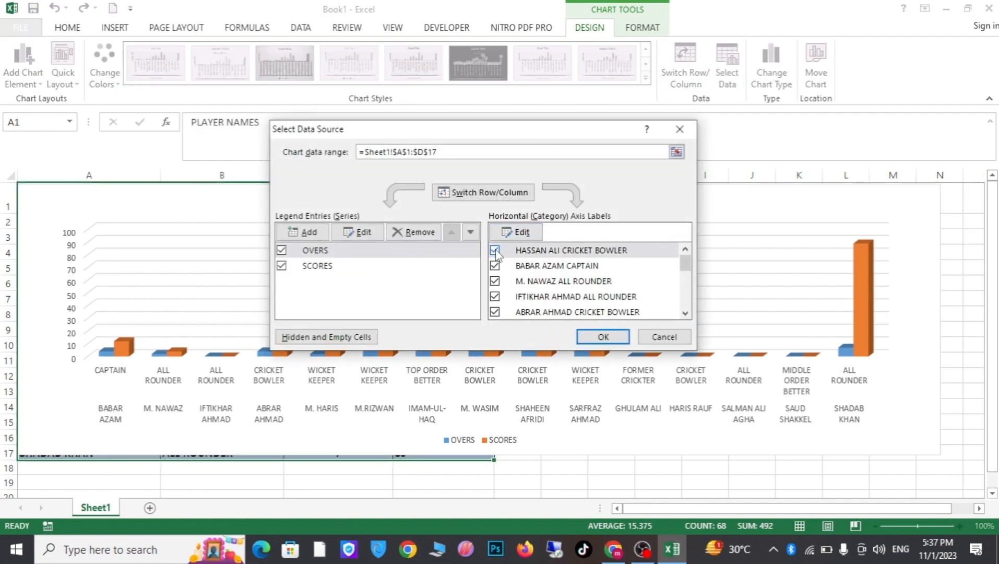
left_click(603, 337)
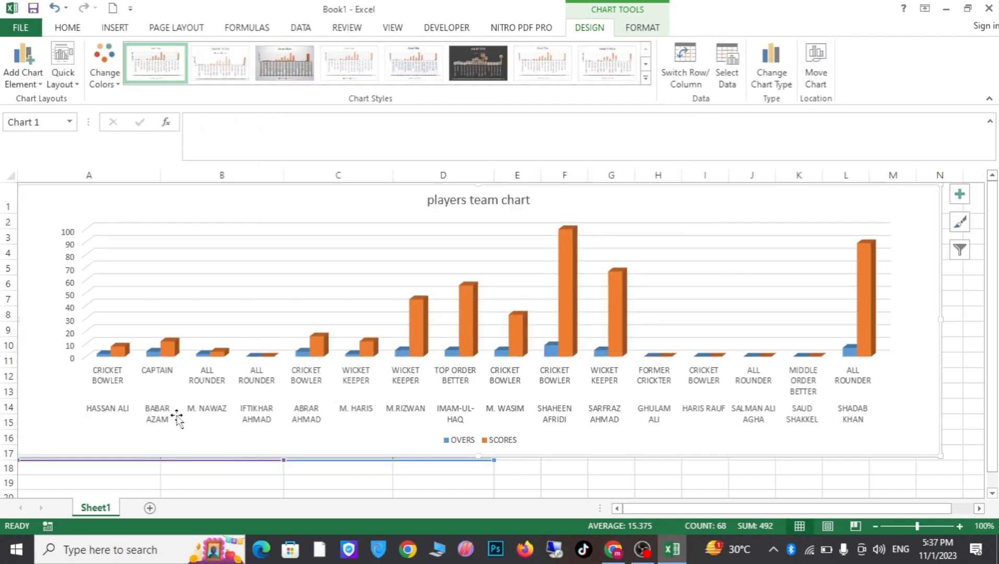
left_click(570, 295)
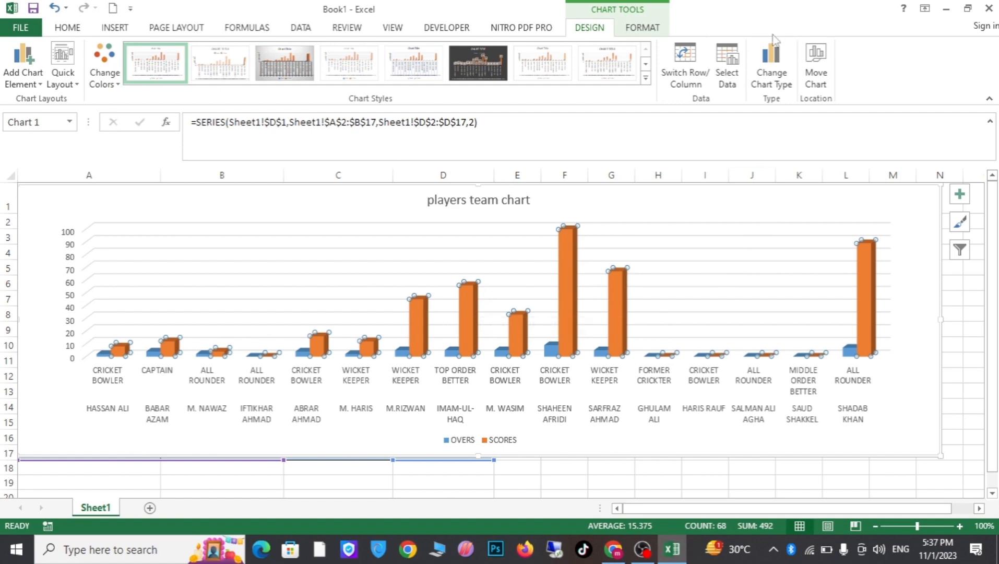
left_click(720, 73)
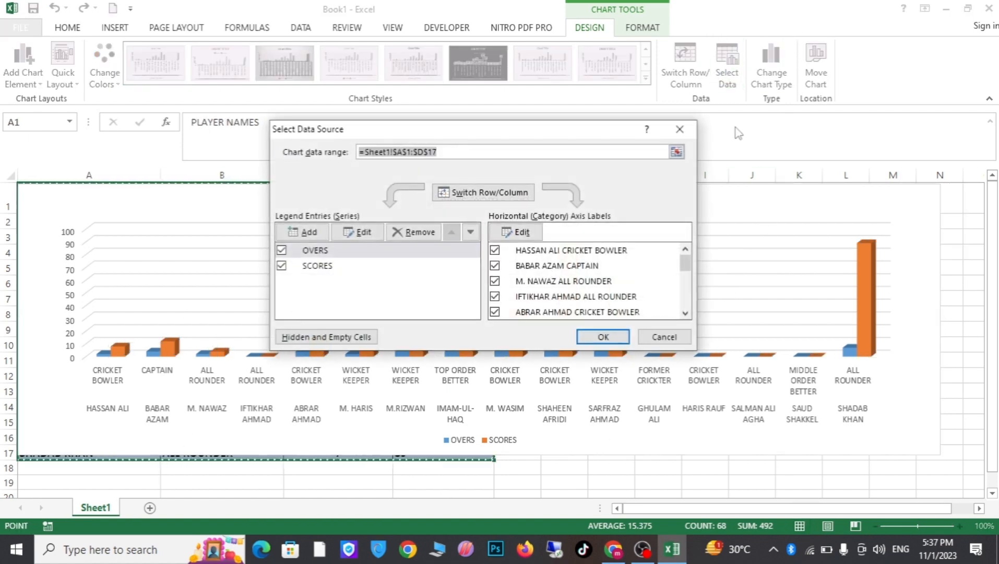
left_click(680, 130)
left_click(771, 79)
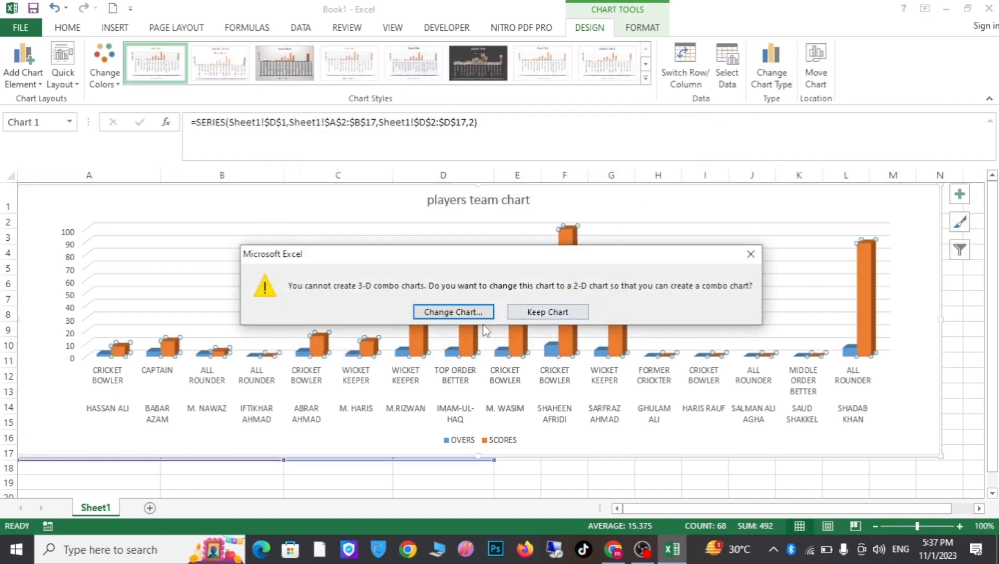
left_click(751, 253)
- Accept converting the 3-D chart to 2-D and change its chart type to the standard Pie
left_click(772, 76)
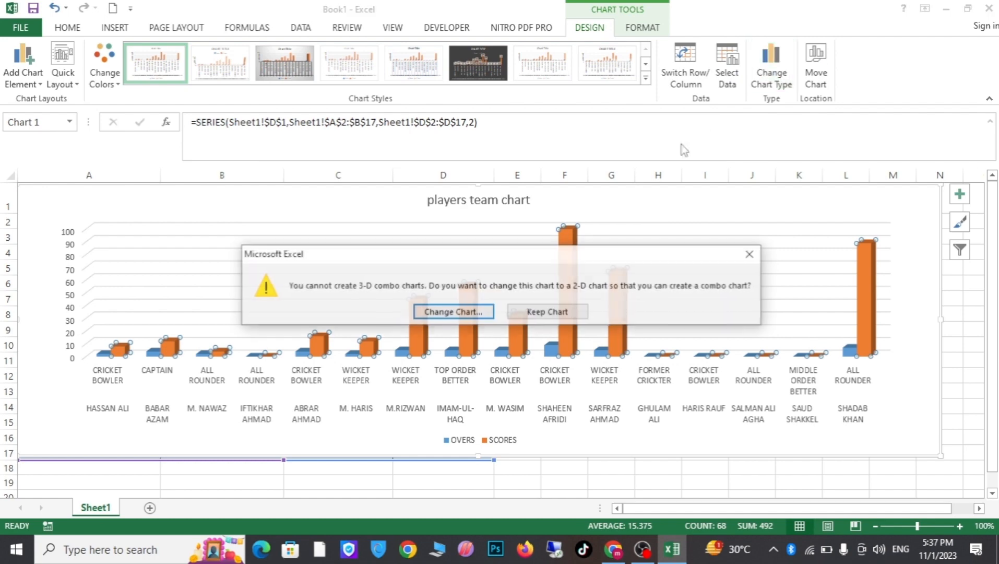
left_click(484, 316)
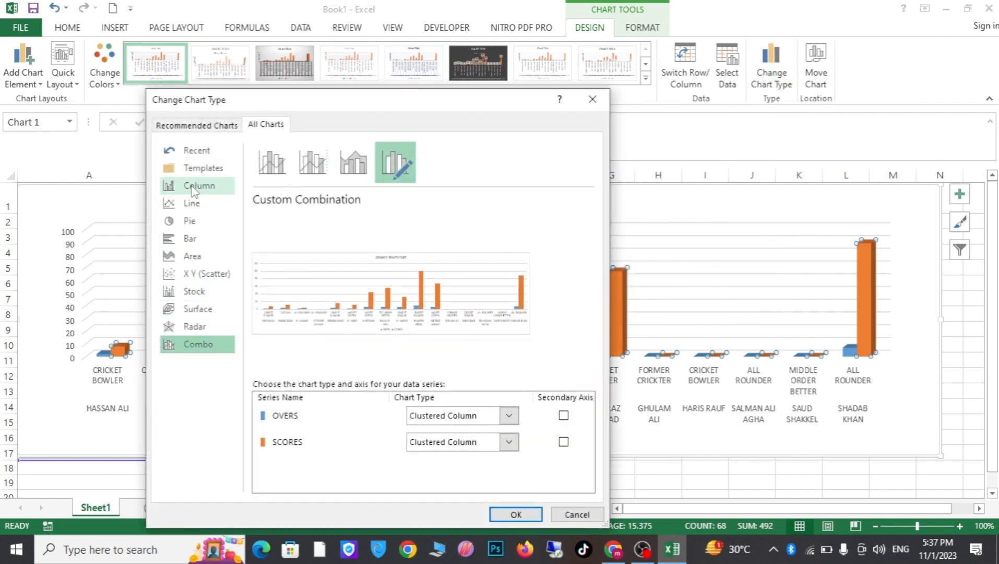
left_click(191, 222)
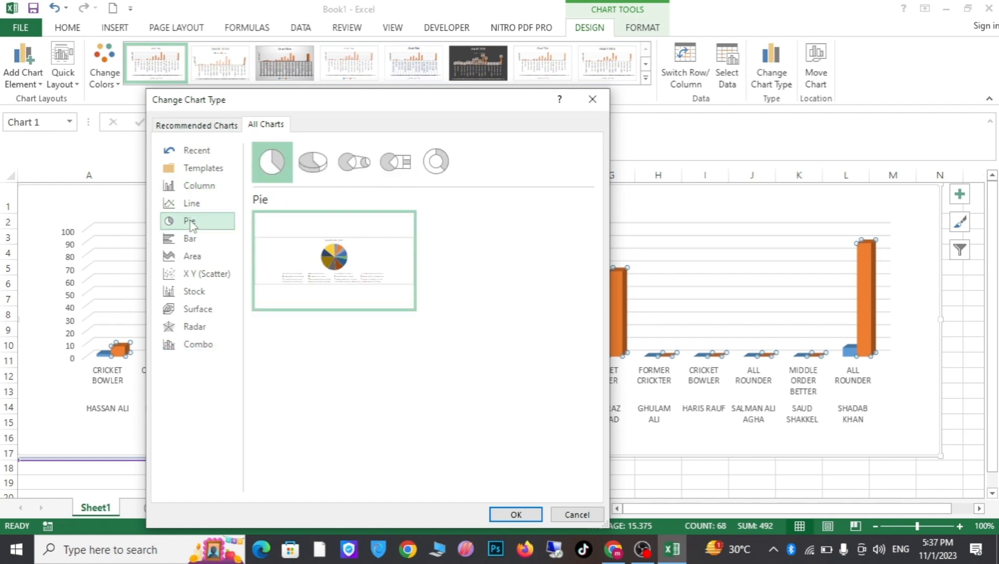
left_click(509, 514)
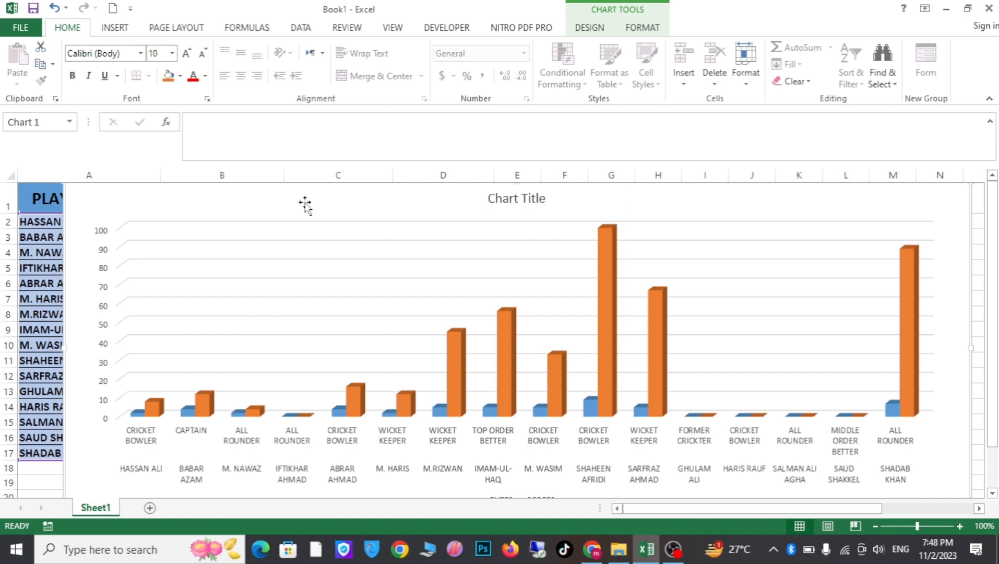
- Move the chart off the player table to start around column F, and enter the player name "shahid afridi" in cell A18
left_click_drag(305, 205, 795, 196)
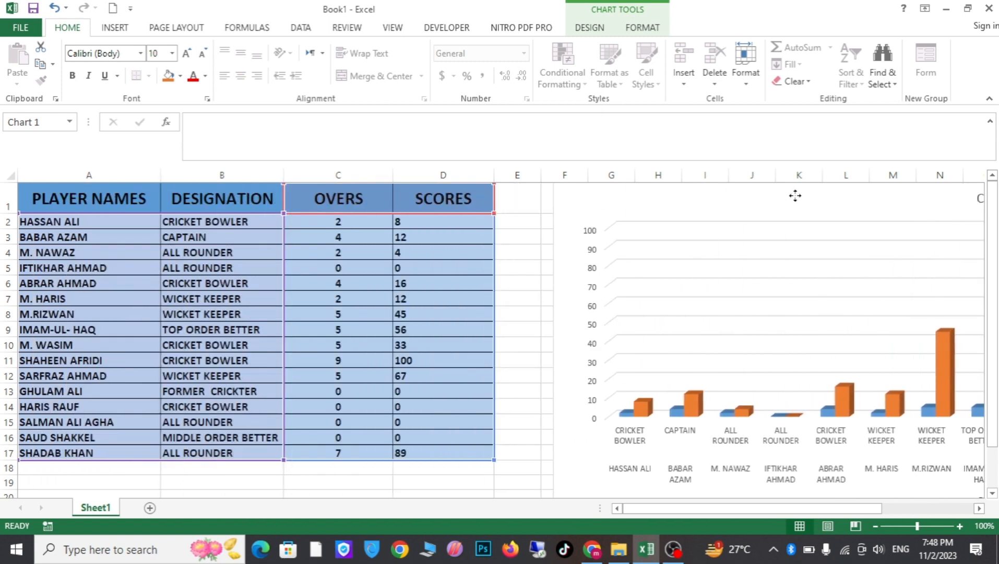
left_click(119, 471)
type("s")
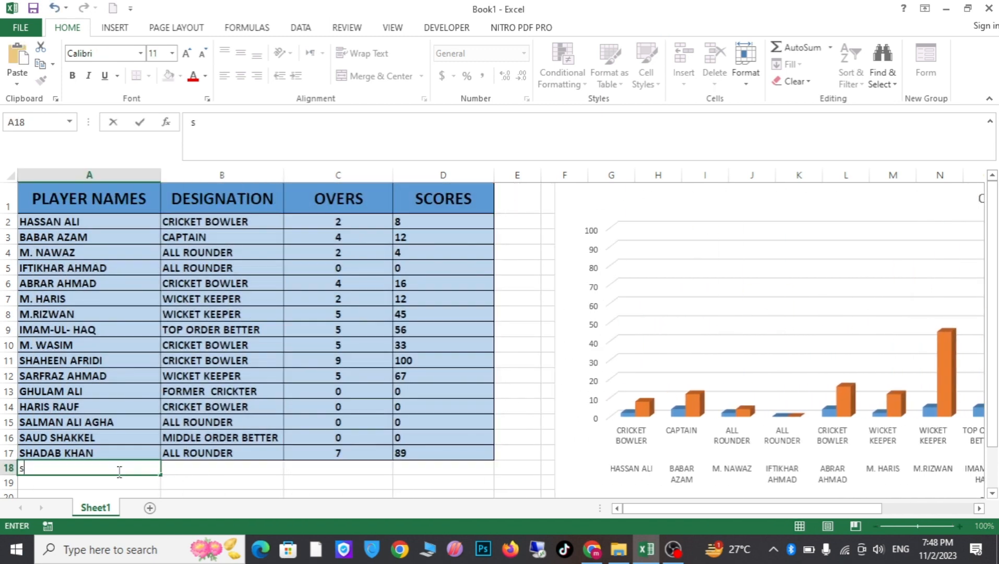
type("hah")
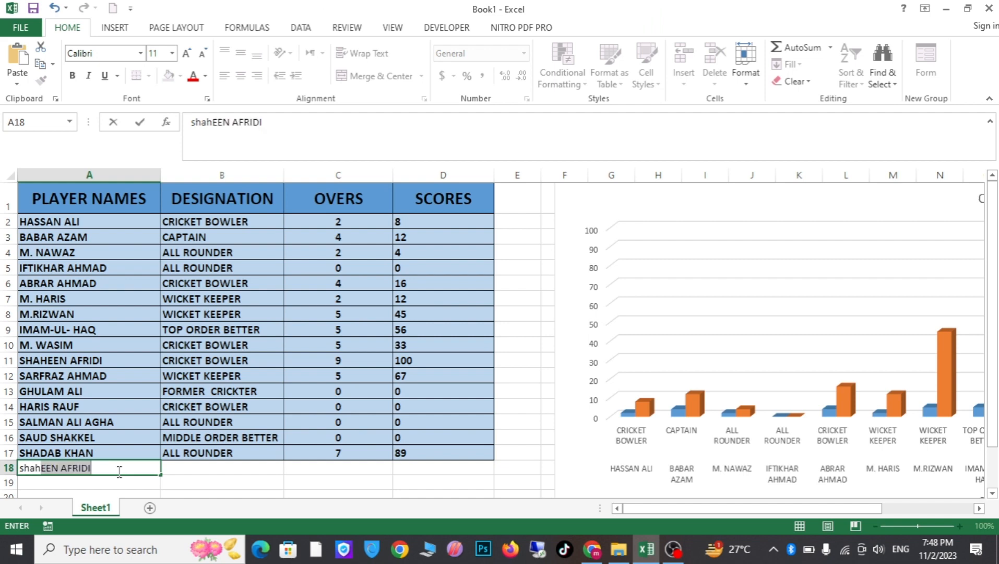
key("BackSpace")
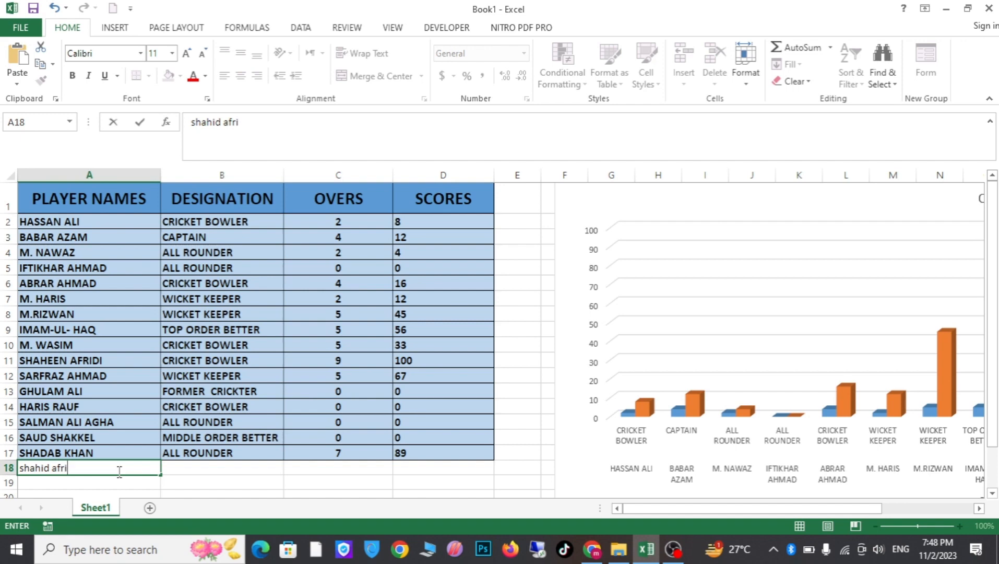
type("id afridi")
key("Tab")
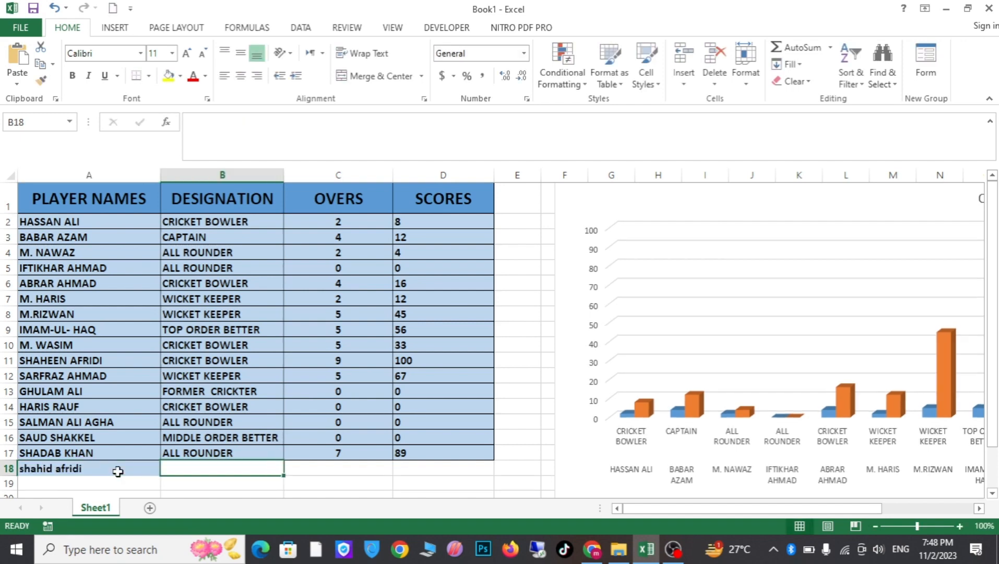
- Complete row 18 with the designation "batting", 2 overs and a score of 5
type("batting")
key("Tab")
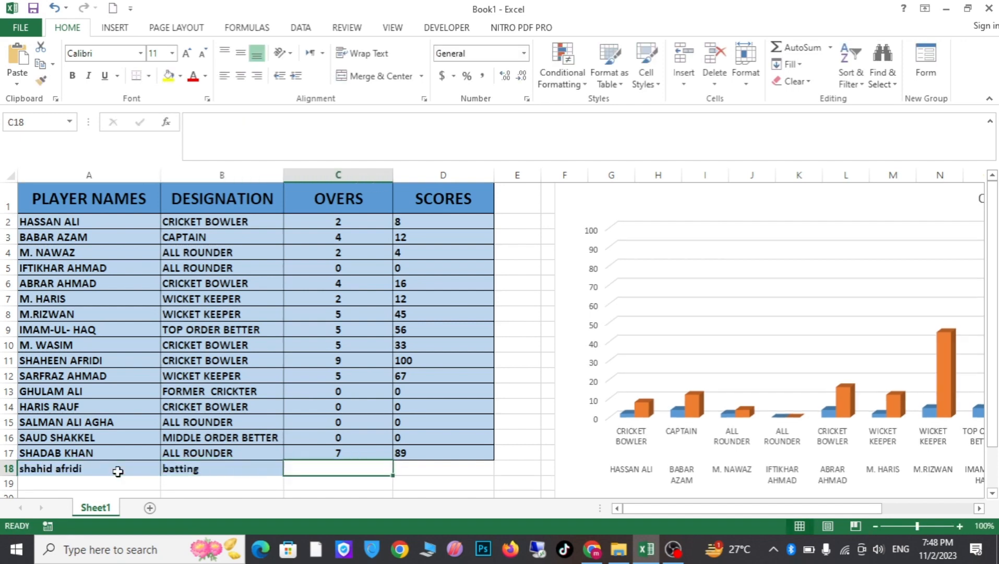
type("2")
key("Tab")
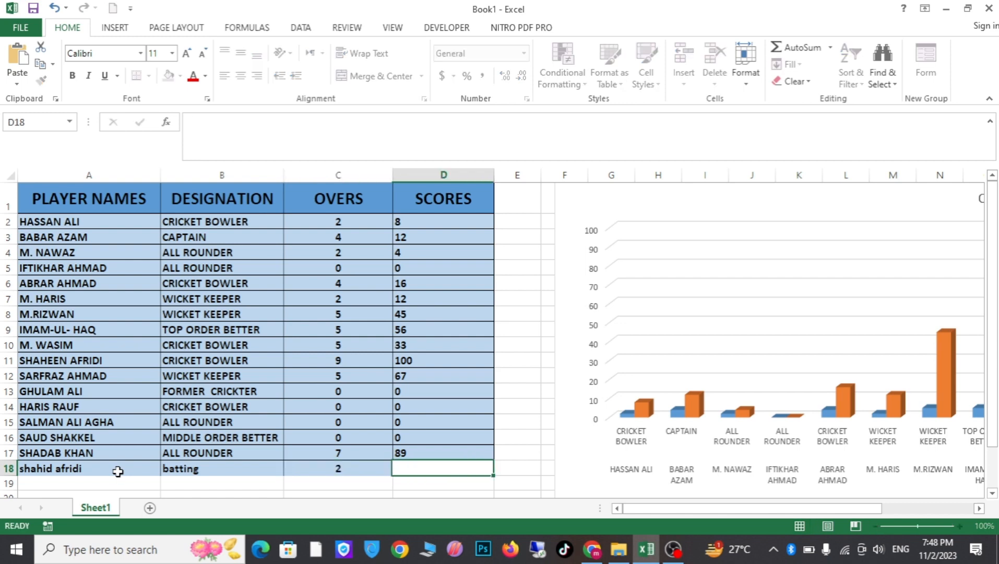
type("5")
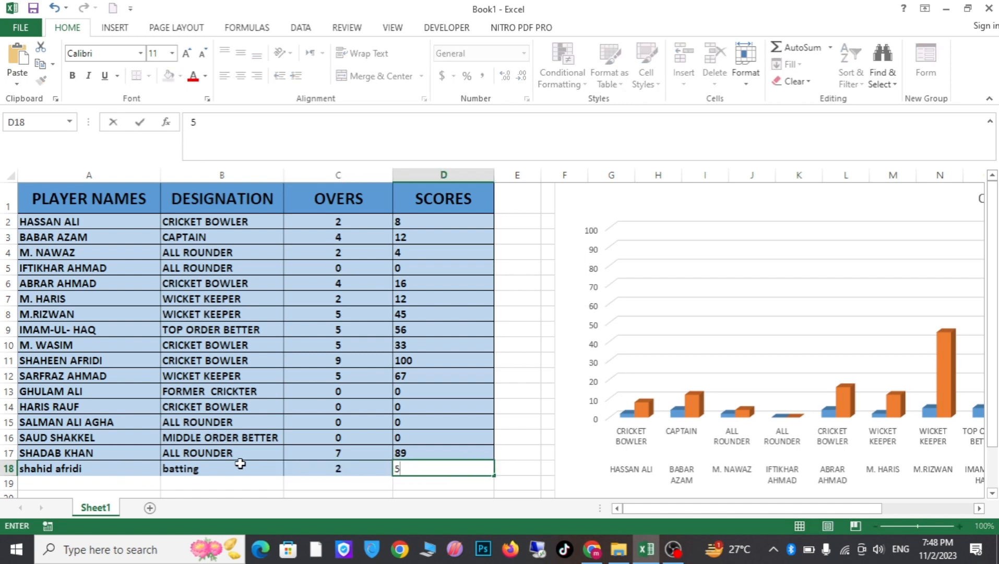
left_click(515, 249)
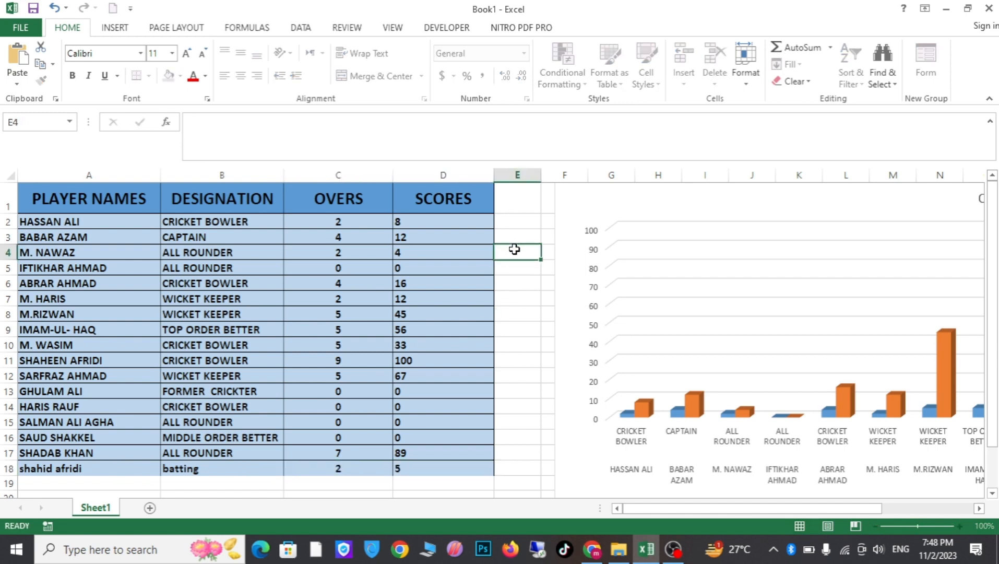
- Move the chart slightly closer to the player table, keeping all of the table's columns uncovered
left_click(63, 470)
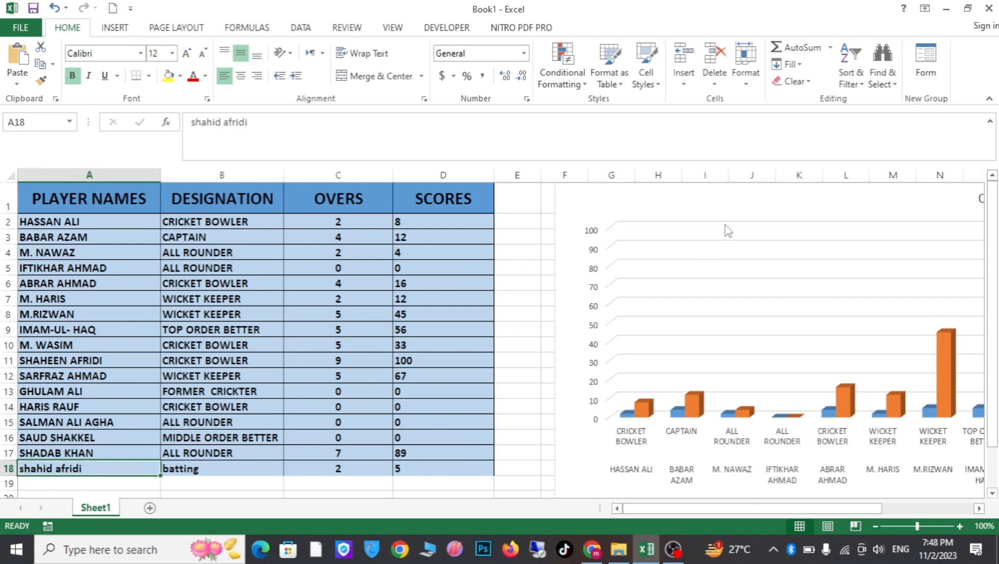
left_click_drag(718, 209, 692, 192)
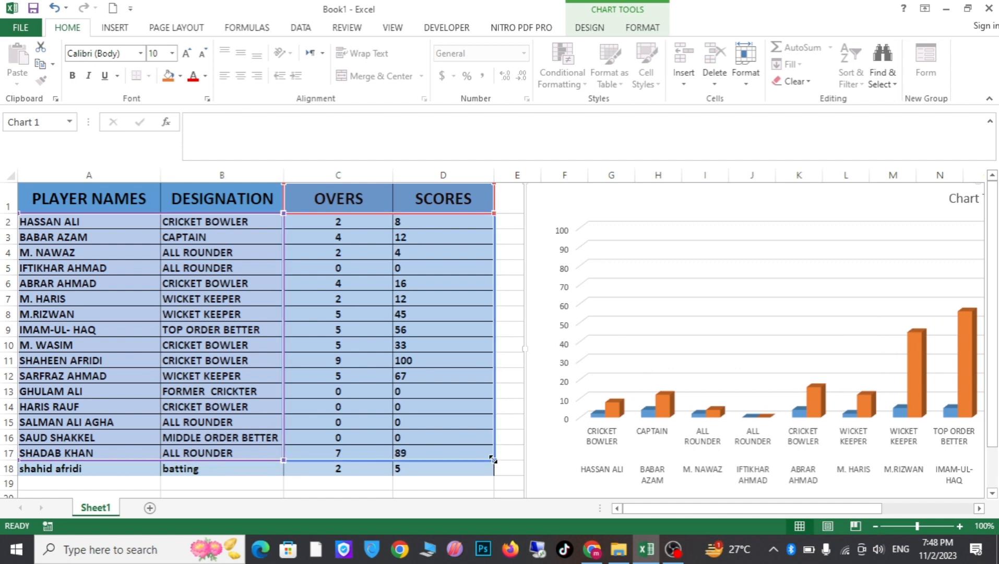